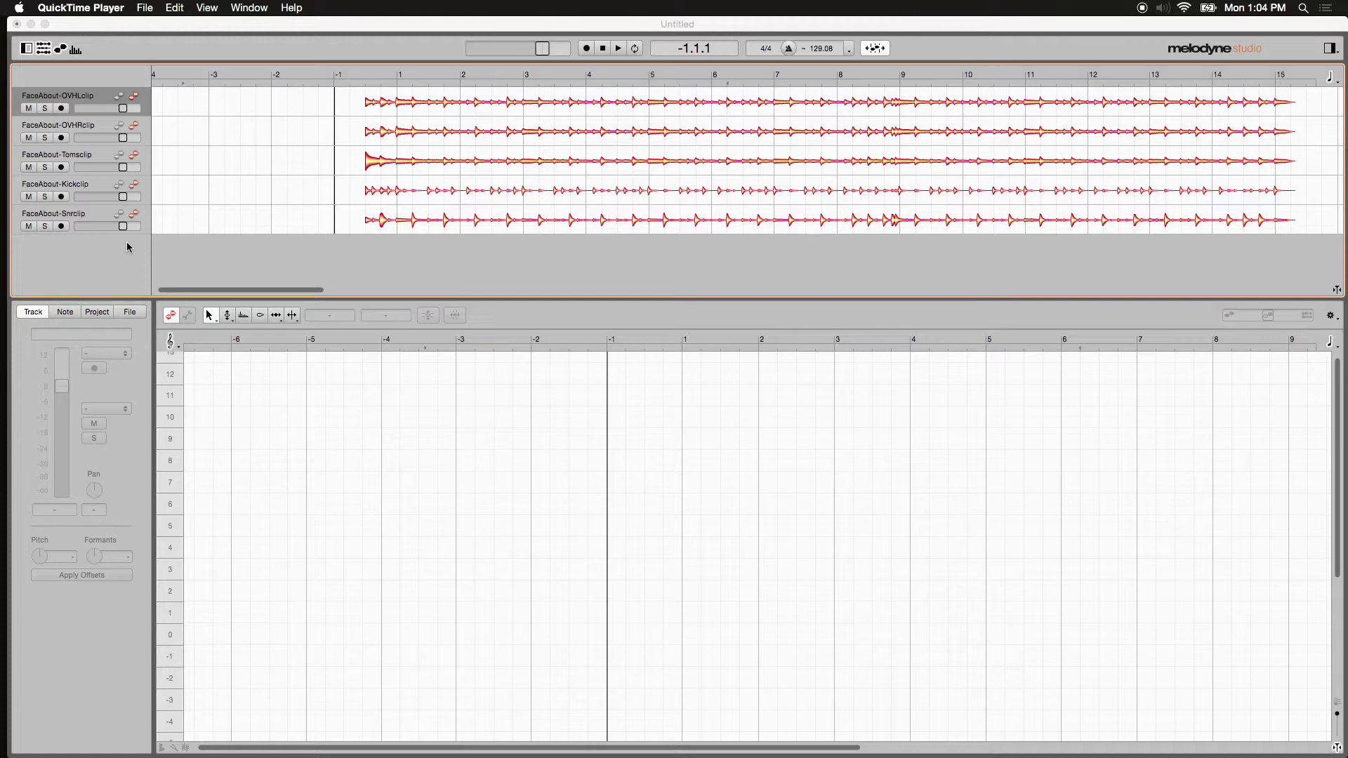
Play back the five drum tracks and stop at position 3.1.2.
{"action": "left_click", "coordinate": [356, 76]}
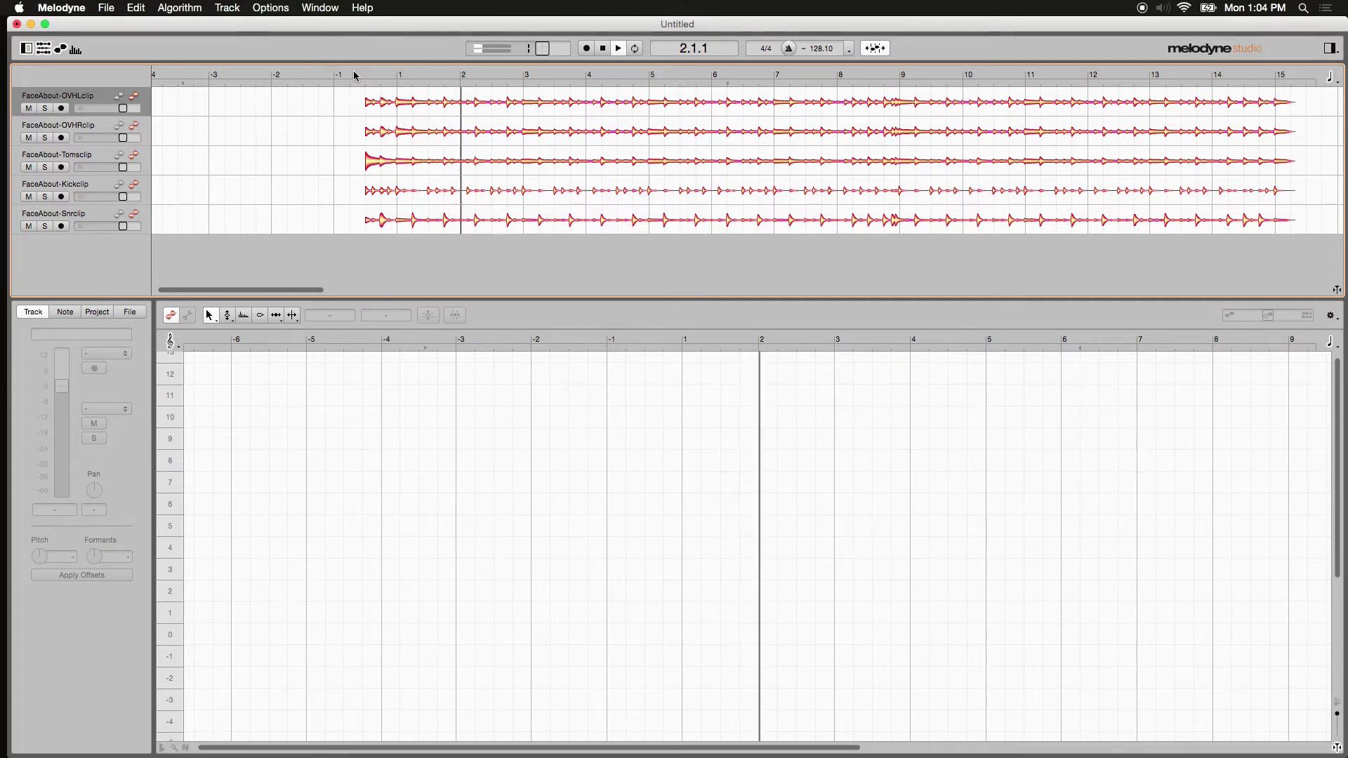
{"action": "key", "text": "space"}
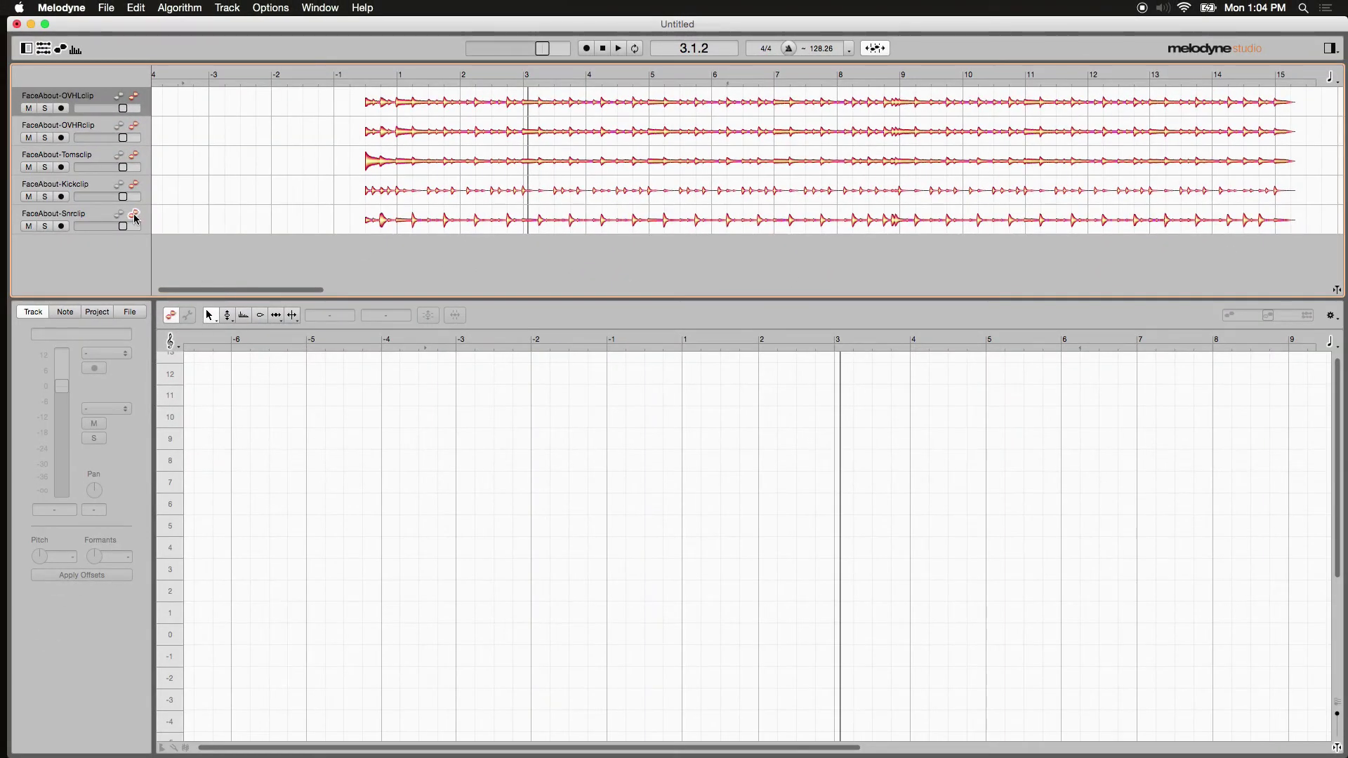
Open Snrclip, Kickclip, Tomsclip, OVHRclip and OVHLclip together in the note editor.
{"action": "left_click", "coordinate": [136, 216]}
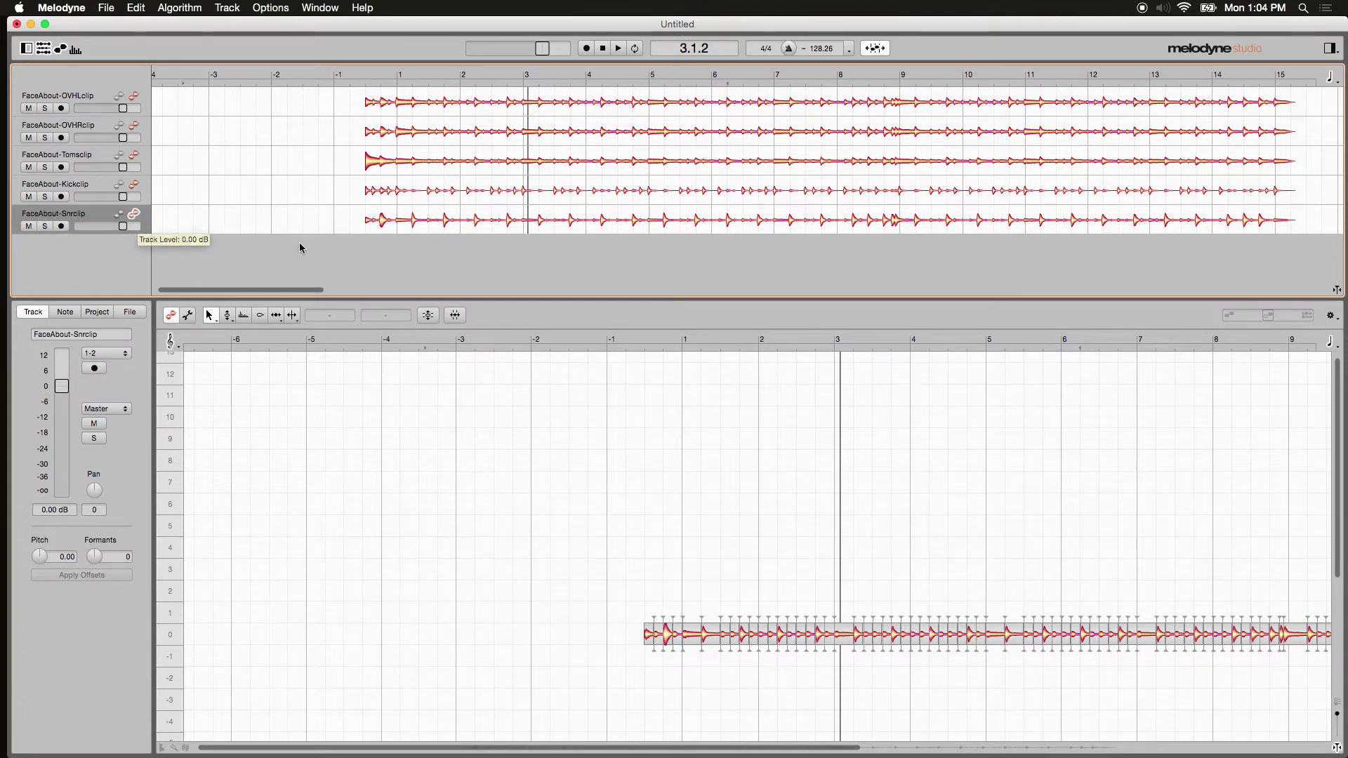
{"action": "left_click", "coordinate": [131, 183], "text": "super"}
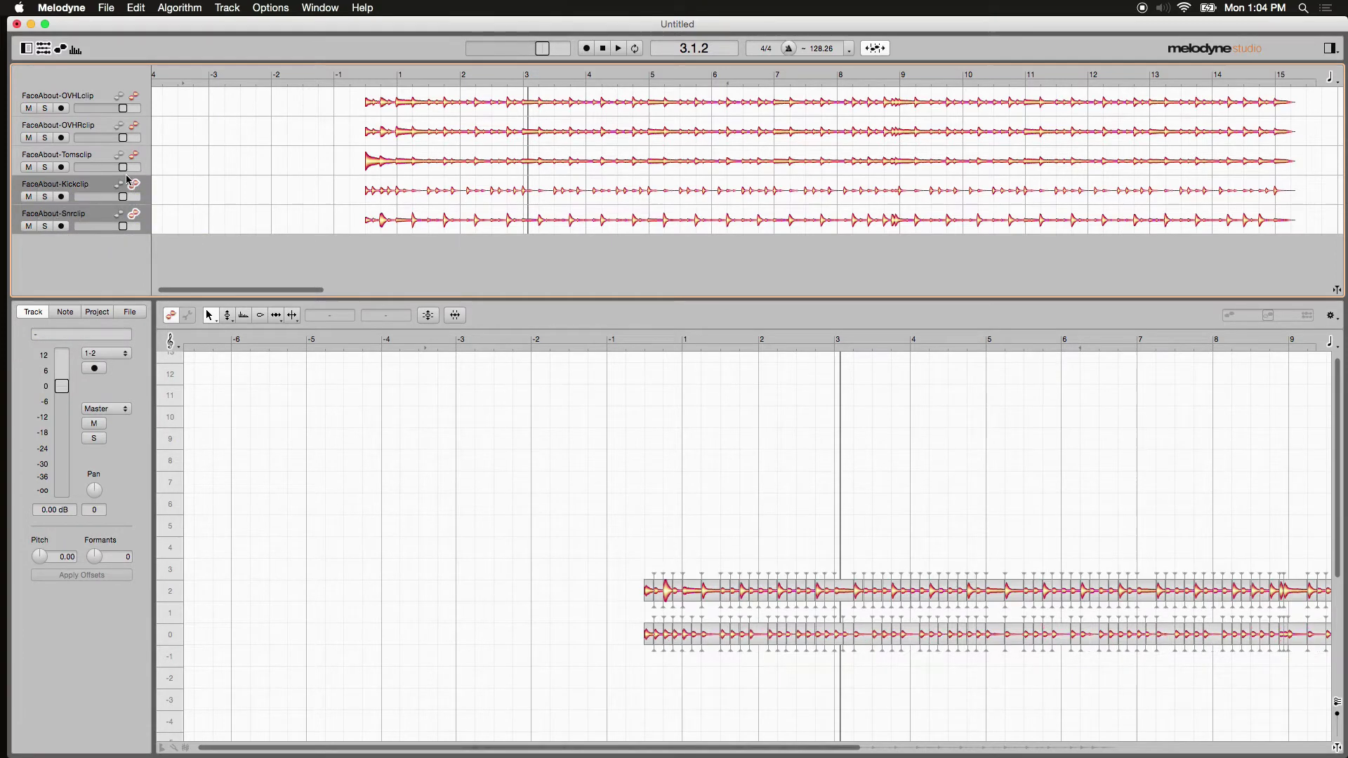
{"action": "left_click", "coordinate": [134, 154], "text": "super"}
{"action": "left_click", "coordinate": [134, 125], "text": "super"}
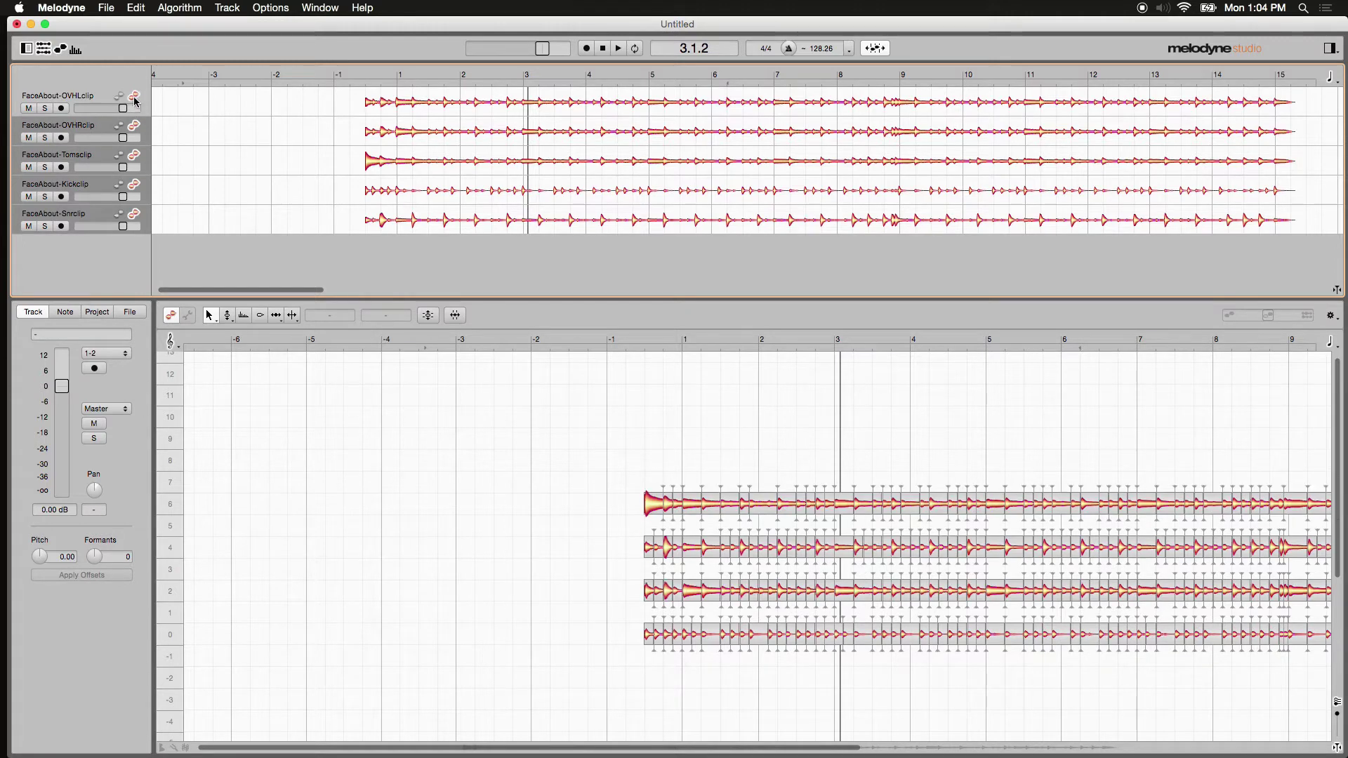
{"action": "left_click", "coordinate": [134, 98], "text": "super"}
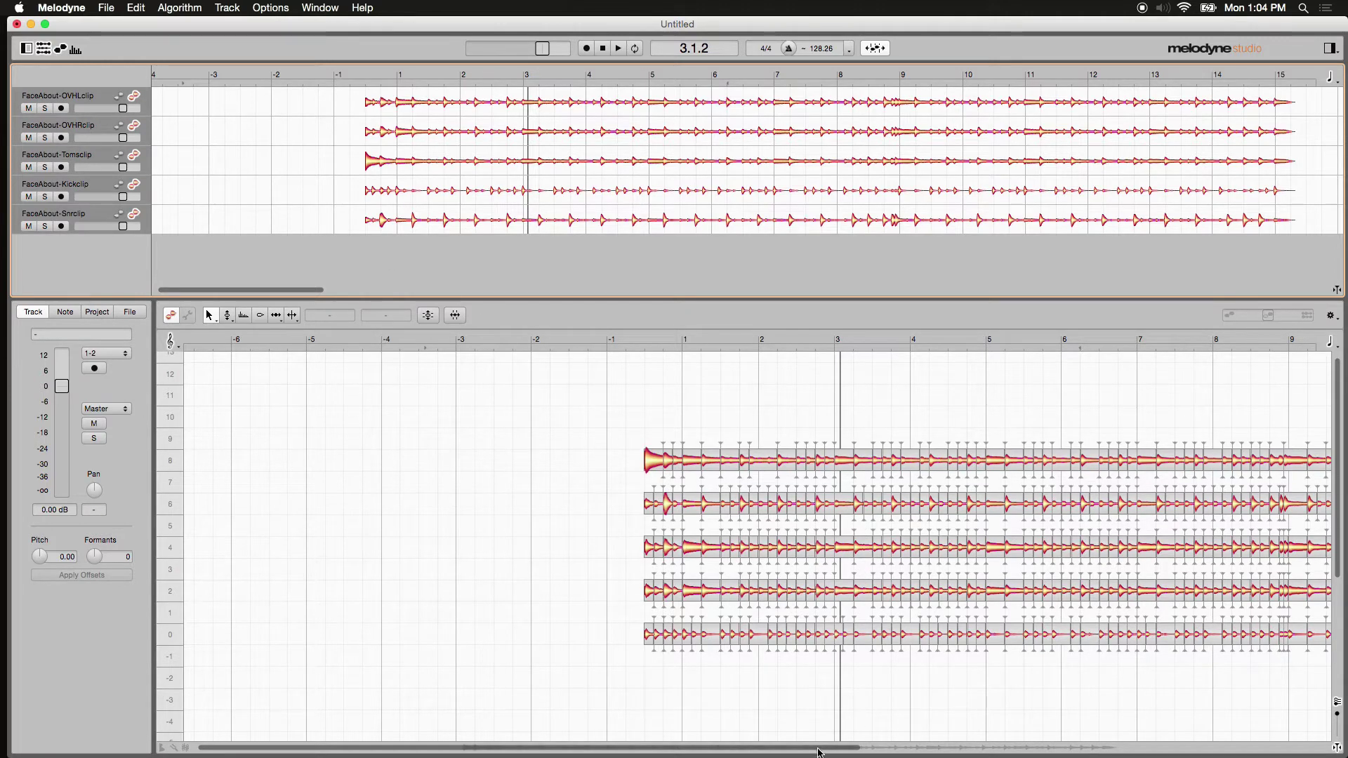
{"action": "left_click_drag", "start_coordinate": [818, 752], "coordinate": [894, 753]}
Scroll the note editor back to the start of the drum notes.
{"action": "scroll", "coordinate": [894, 753], "scroll_direction": "right", "scroll_amount": 10}
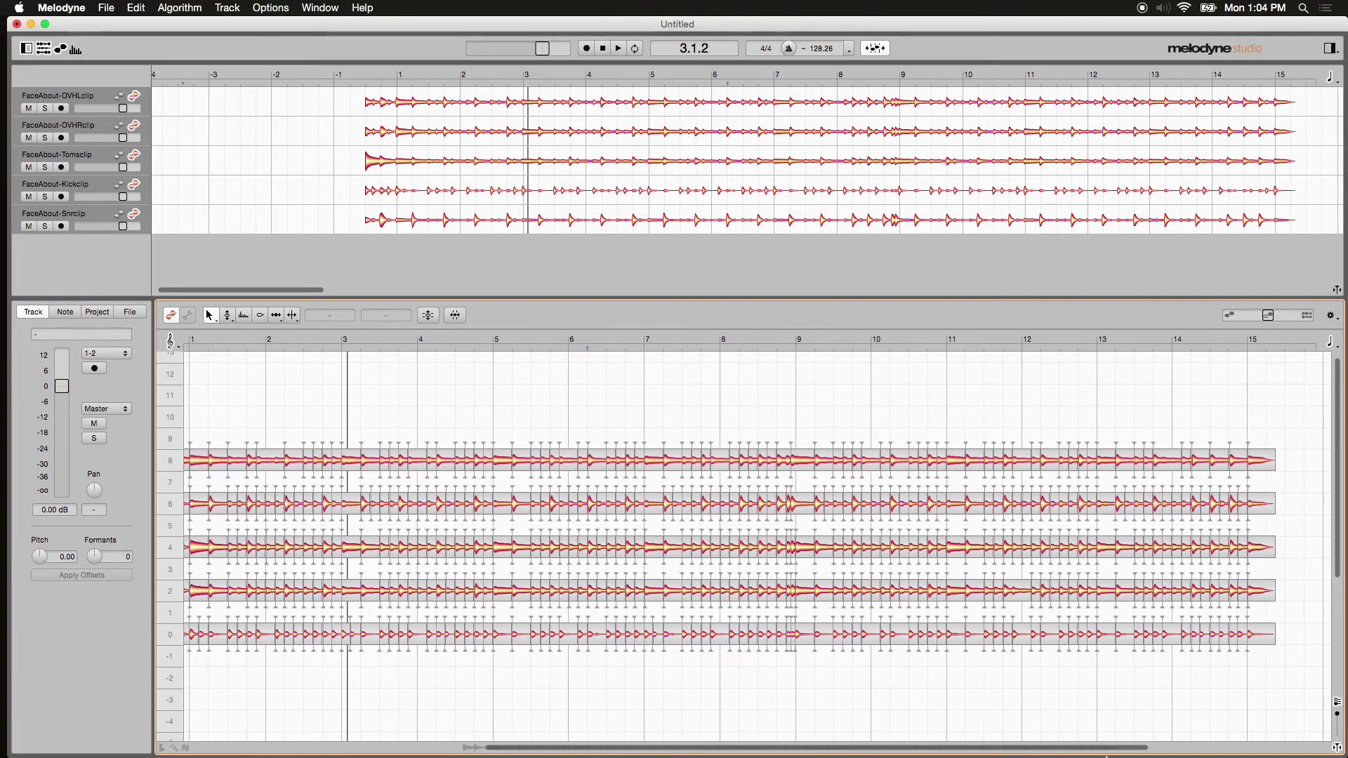
{"action": "scroll", "coordinate": [881, 753], "scroll_direction": "left", "scroll_amount": 5}
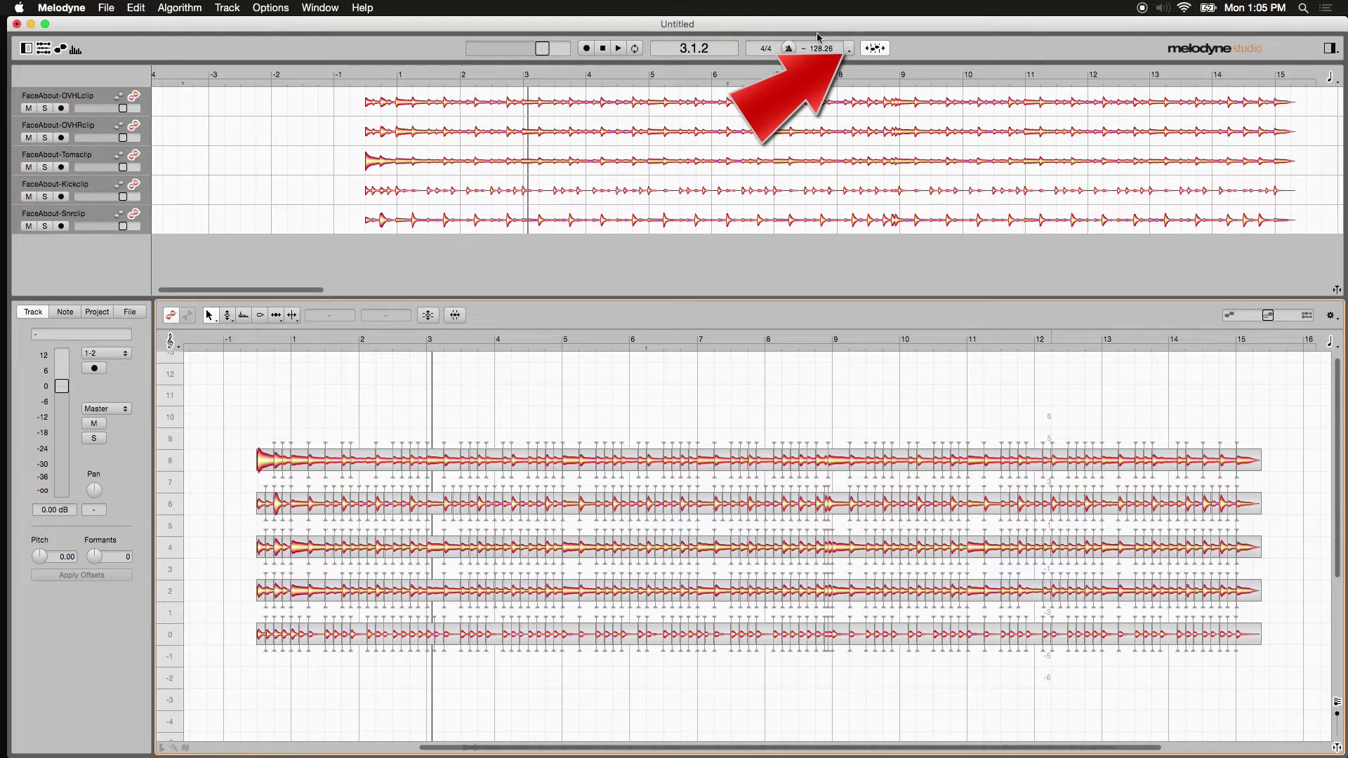
Show the tempo curve, steady near 128, in its own lane, rescaled to fit above the notes.
{"action": "left_click", "coordinate": [849, 50]}
{"action": "left_click", "coordinate": [851, 61]}
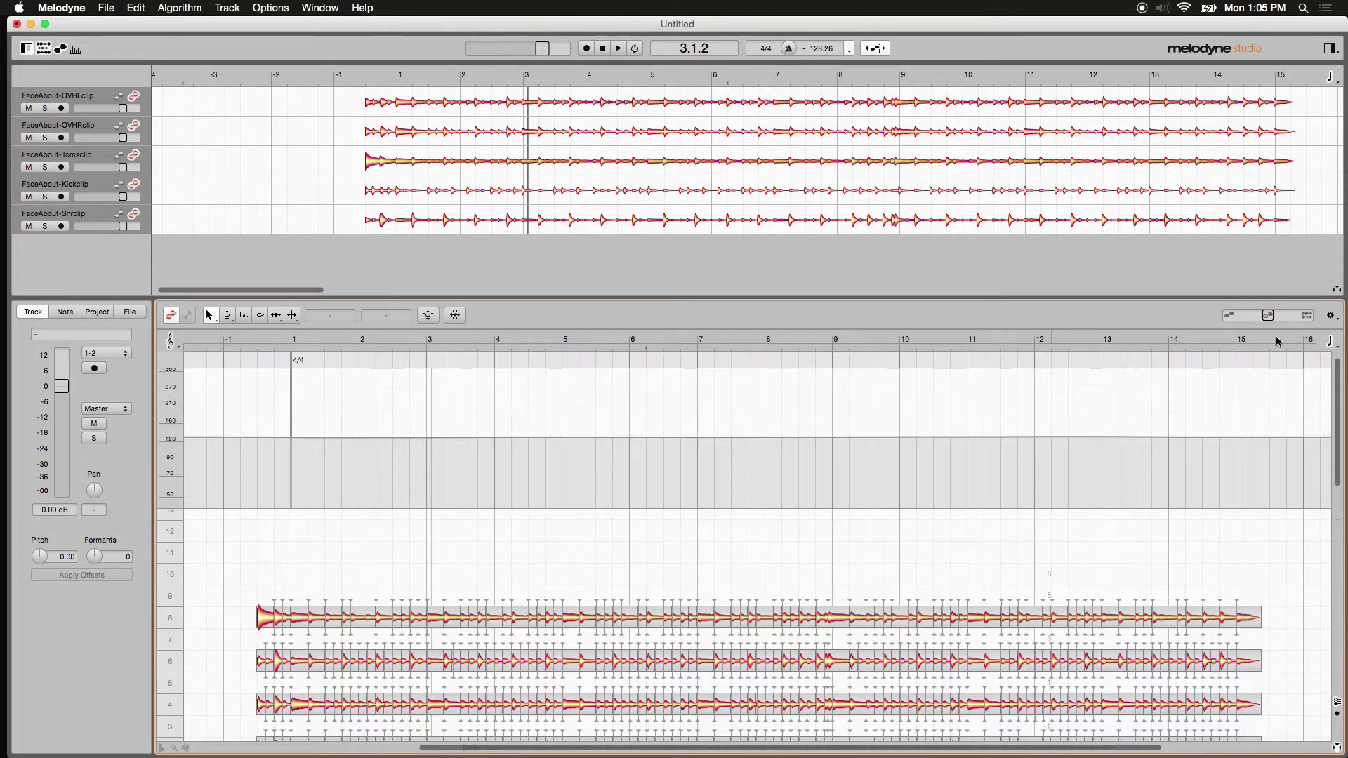
{"action": "left_click_drag", "start_coordinate": [1331, 414], "coordinate": [1331, 457]}
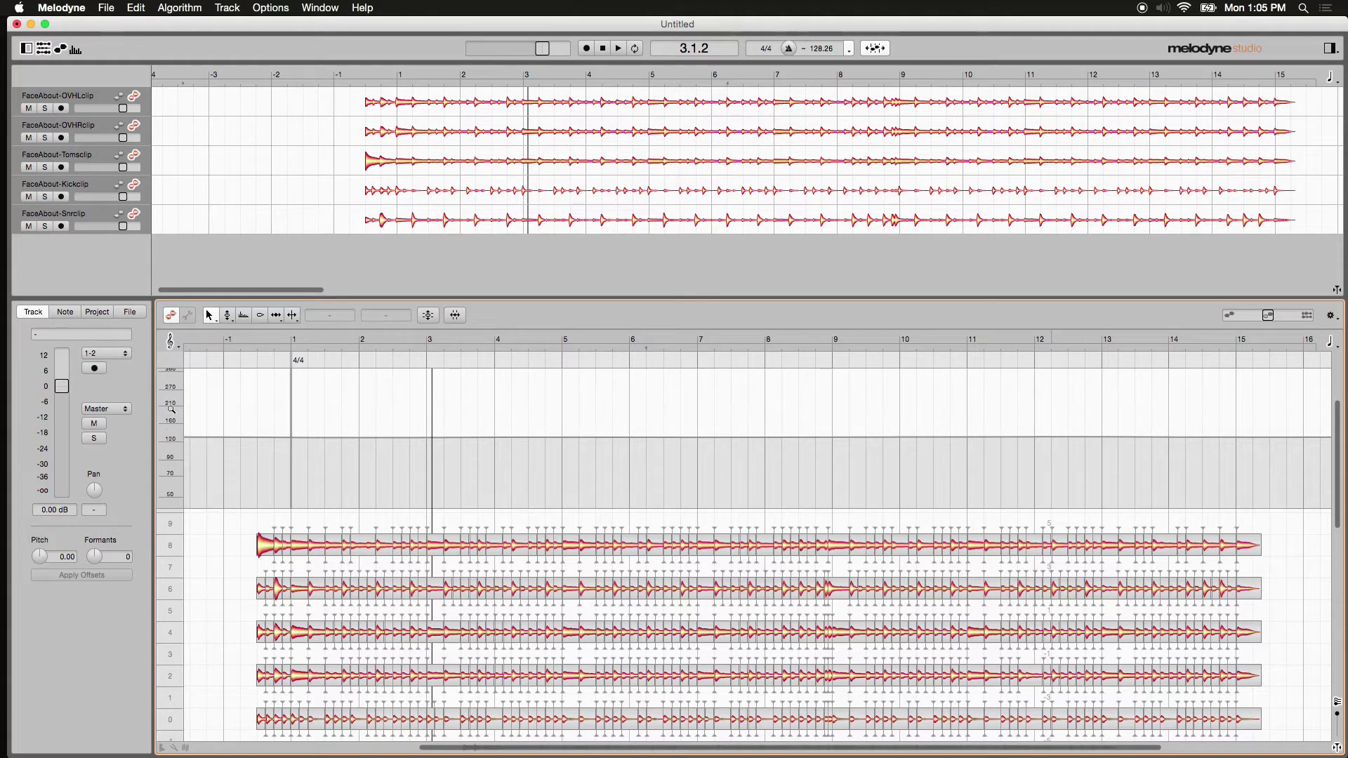
{"action": "mouse_move", "coordinate": [171, 408]}
{"action": "left_mouse_down"}
{"action": "mouse_move", "coordinate": [164, 420]}
{"action": "mouse_move", "coordinate": [170, 386]}
{"action": "mouse_move", "coordinate": [172, 433]}
{"action": "mouse_move", "coordinate": [173, 370]}
{"action": "mouse_move", "coordinate": [175, 421]}
{"action": "left_mouse_up"}
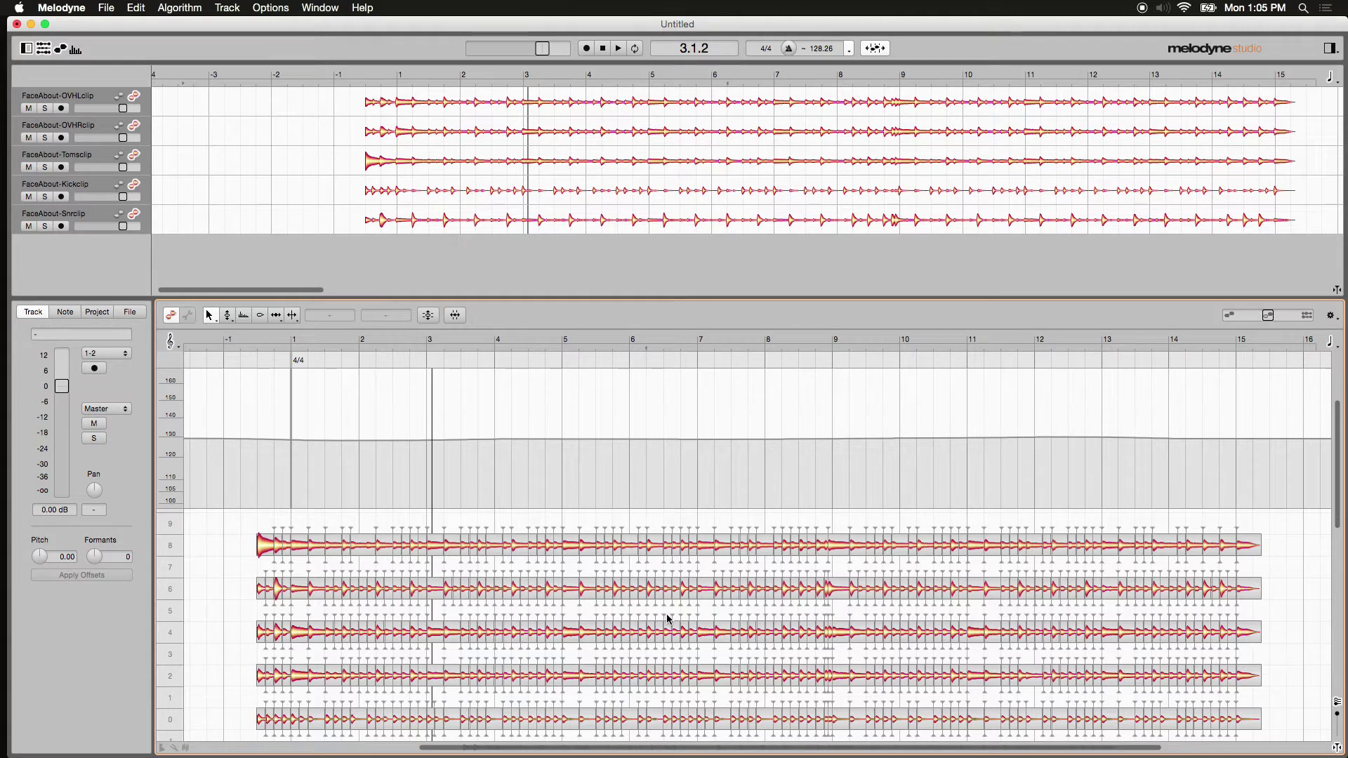
{"action": "key", "text": "super+a"}
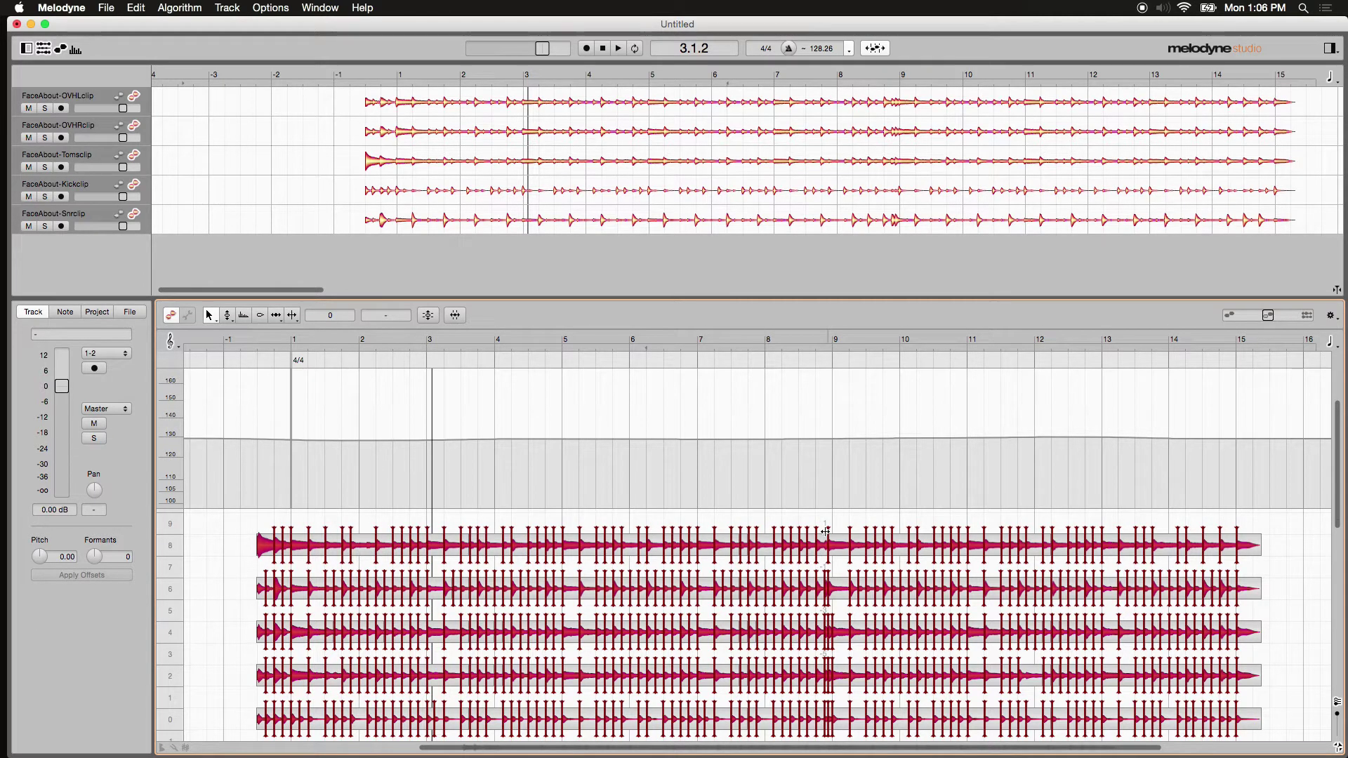
{"action": "left_click", "coordinate": [243, 562]}
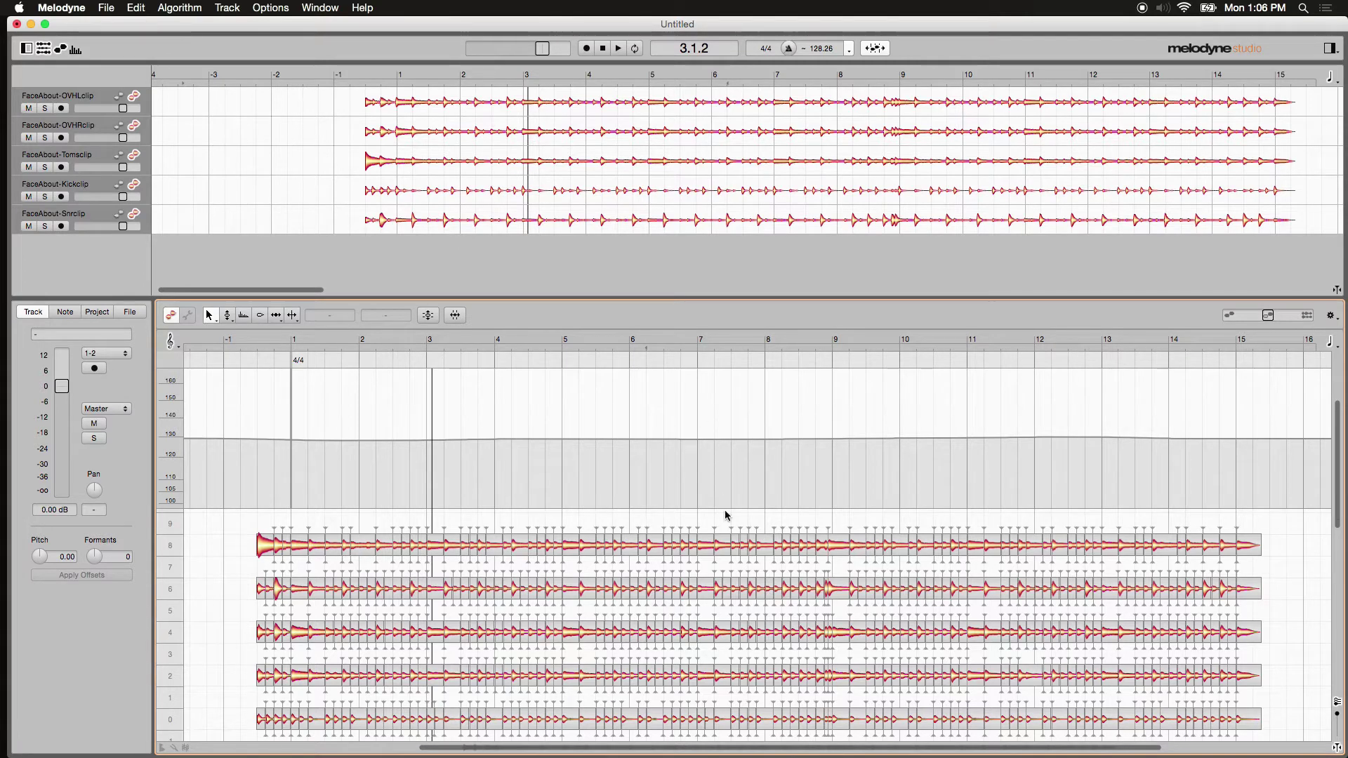
Make the tempo constant at the 128.99 BPM performance average.
{"action": "right_click", "coordinate": [716, 459]}
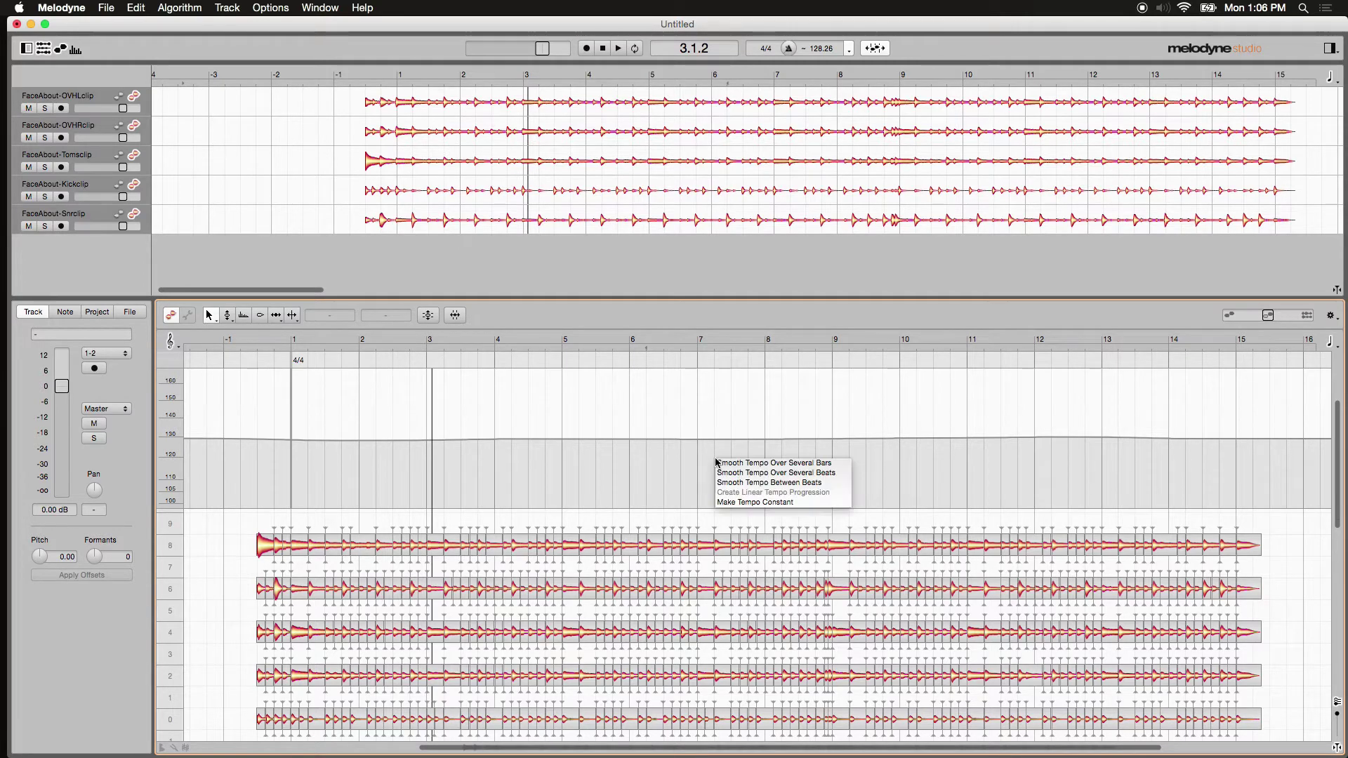
{"action": "left_click", "coordinate": [749, 502]}
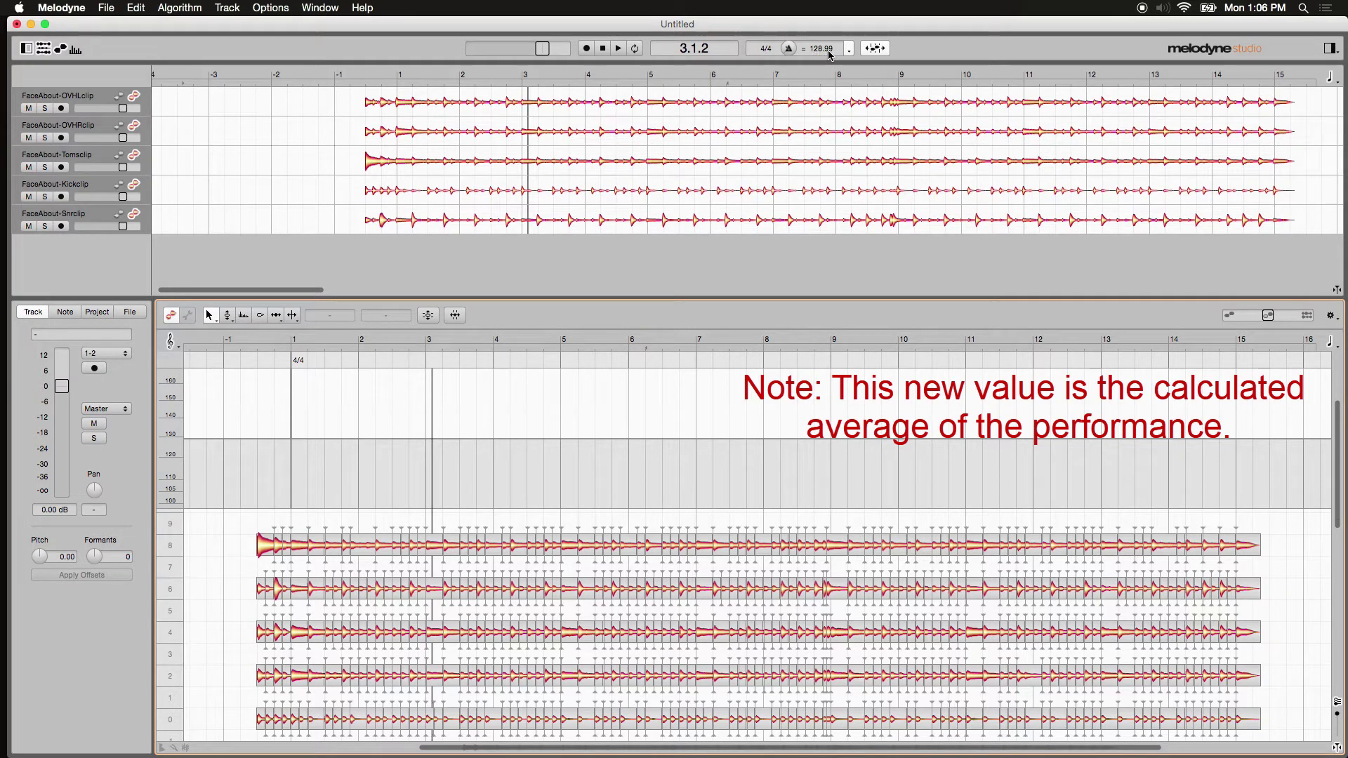
Lower the metronome to about -9.44 dB and play the drums from just before bar 1.
{"action": "left_click", "coordinate": [257, 340]}
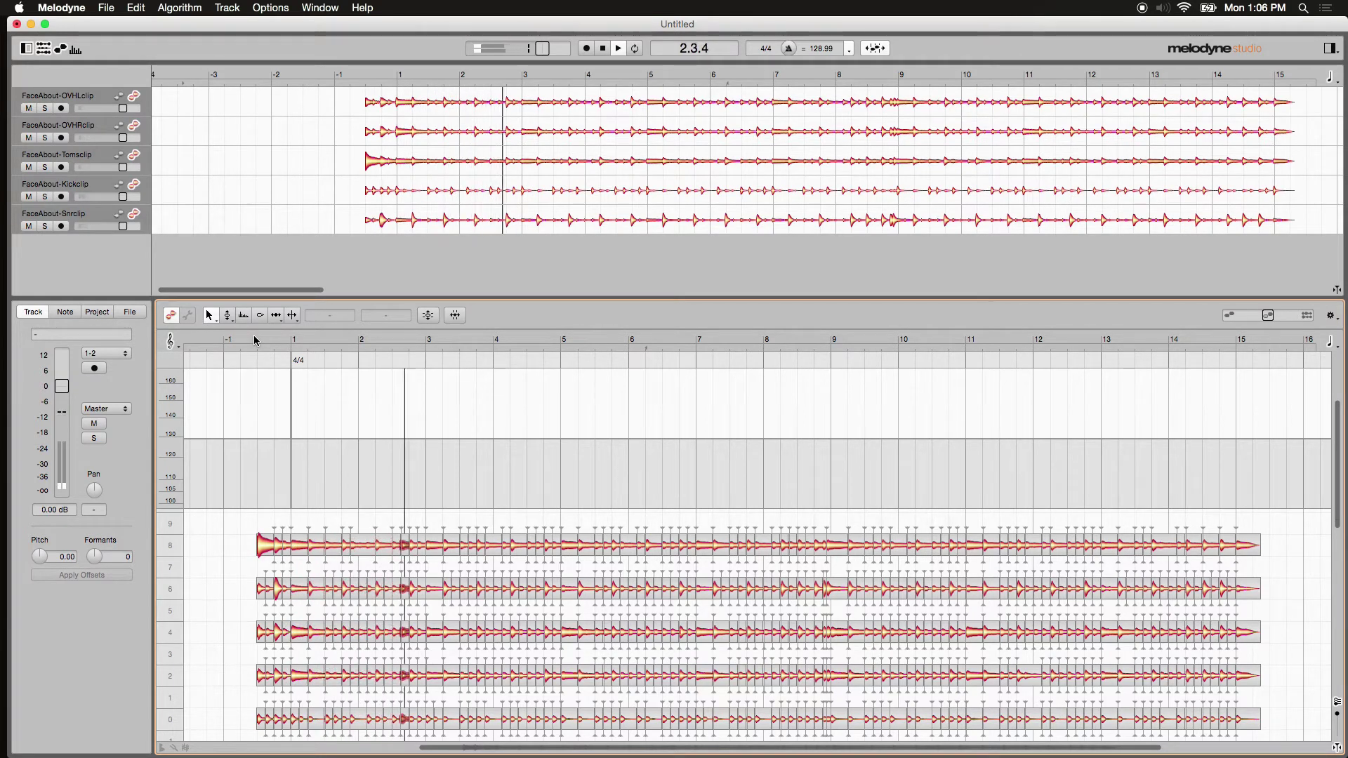
{"action": "key", "text": "space"}
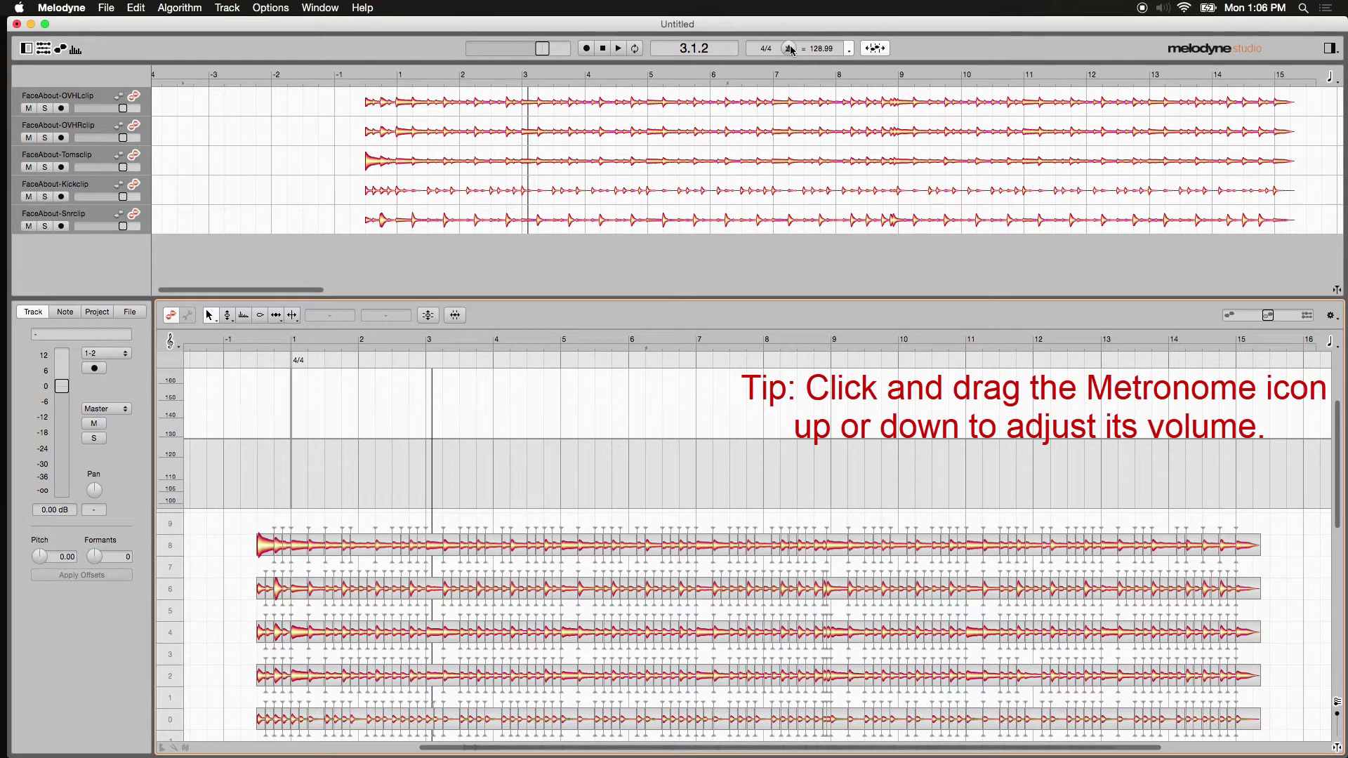
{"action": "mouse_move", "coordinate": [791, 49]}
{"action": "left_mouse_down"}
{"action": "mouse_move", "coordinate": [784, 96]}
{"action": "mouse_move", "coordinate": [789, 48]}
{"action": "left_mouse_up"}
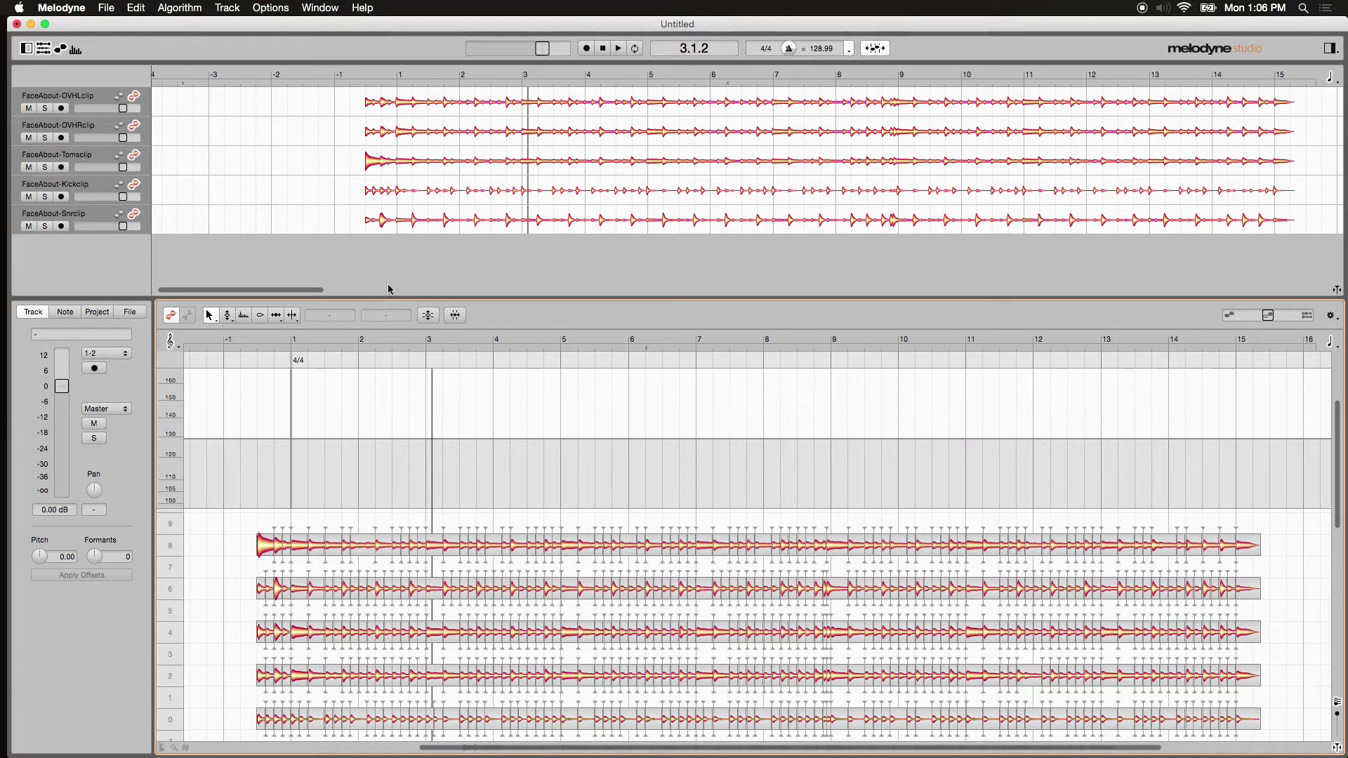
{"action": "left_click", "coordinate": [241, 342]}
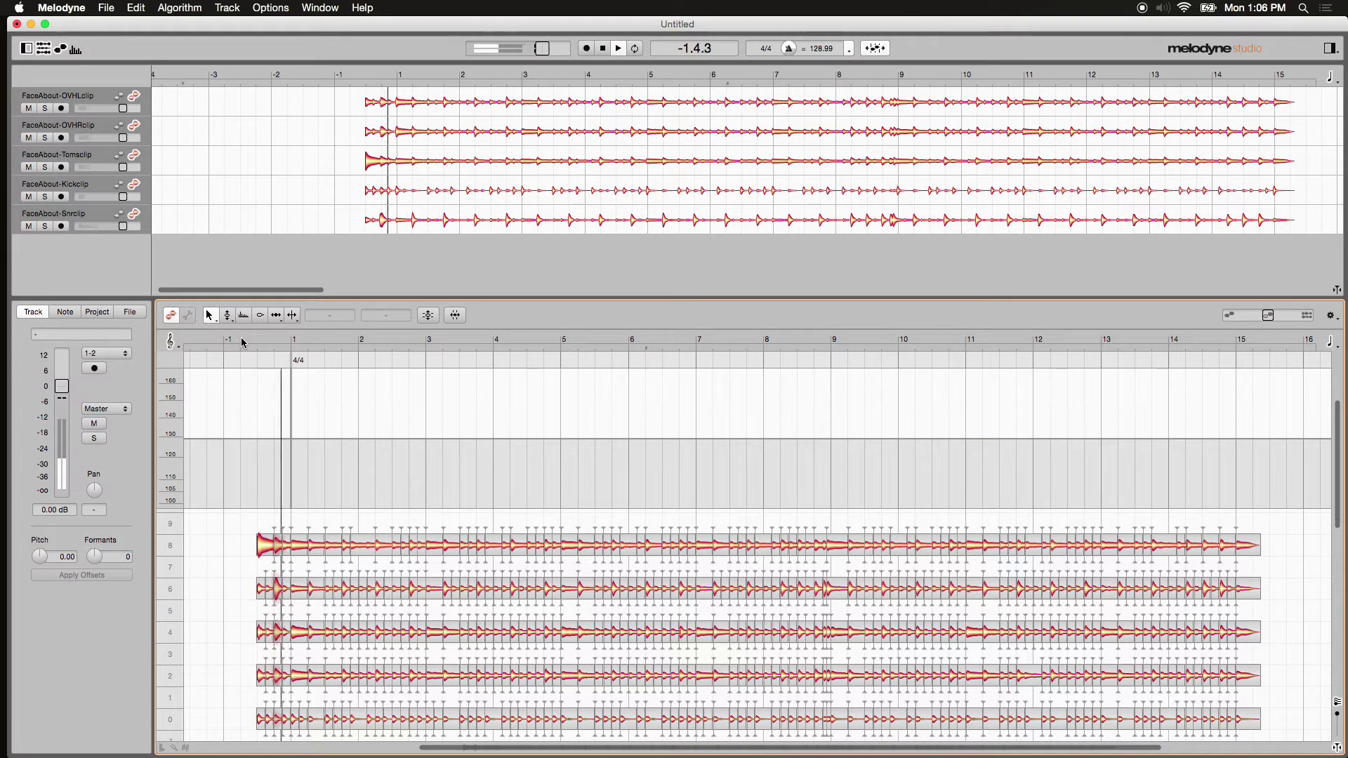
{"action": "left_click_drag", "start_coordinate": [789, 48], "coordinate": [789, 48]}
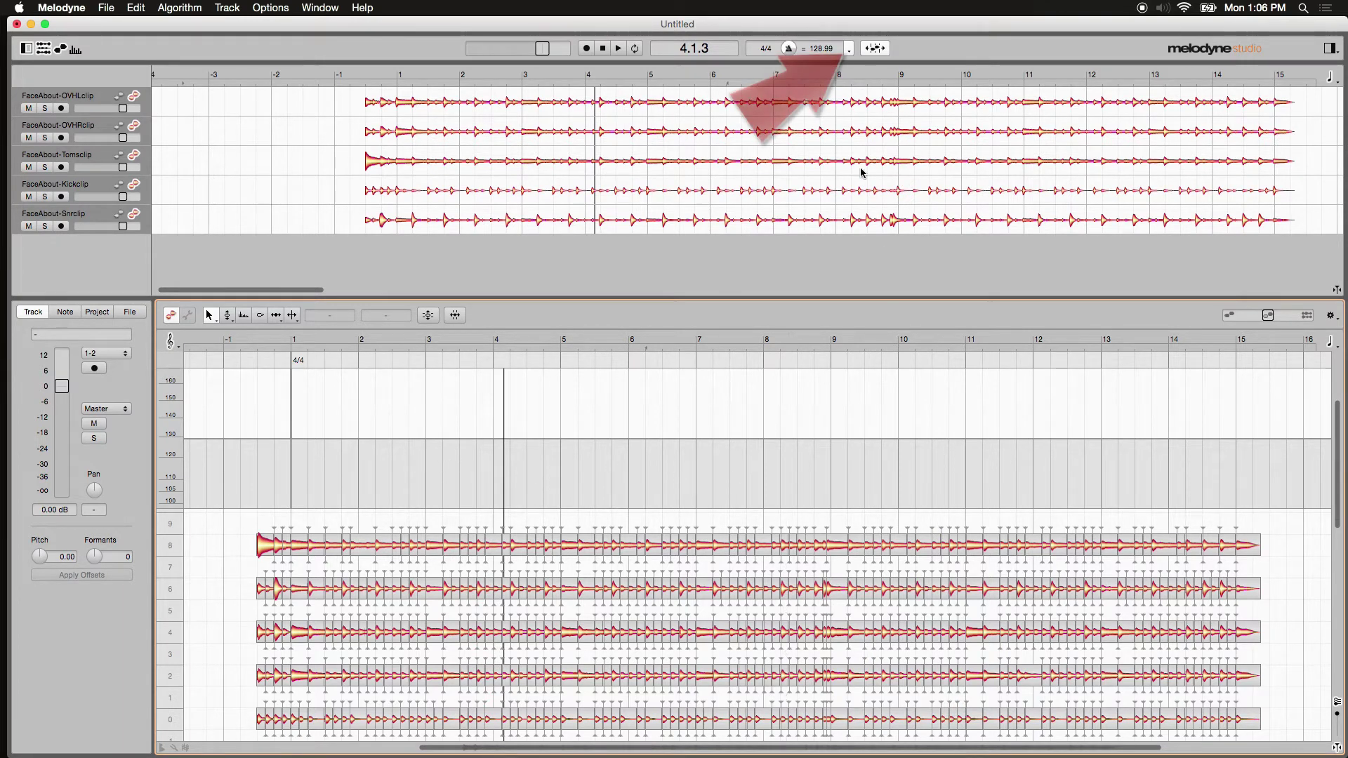
Hide the tempo lane and nudge the project tempo from 128.99 up to about 129.50.
{"action": "left_click", "coordinate": [850, 49]}
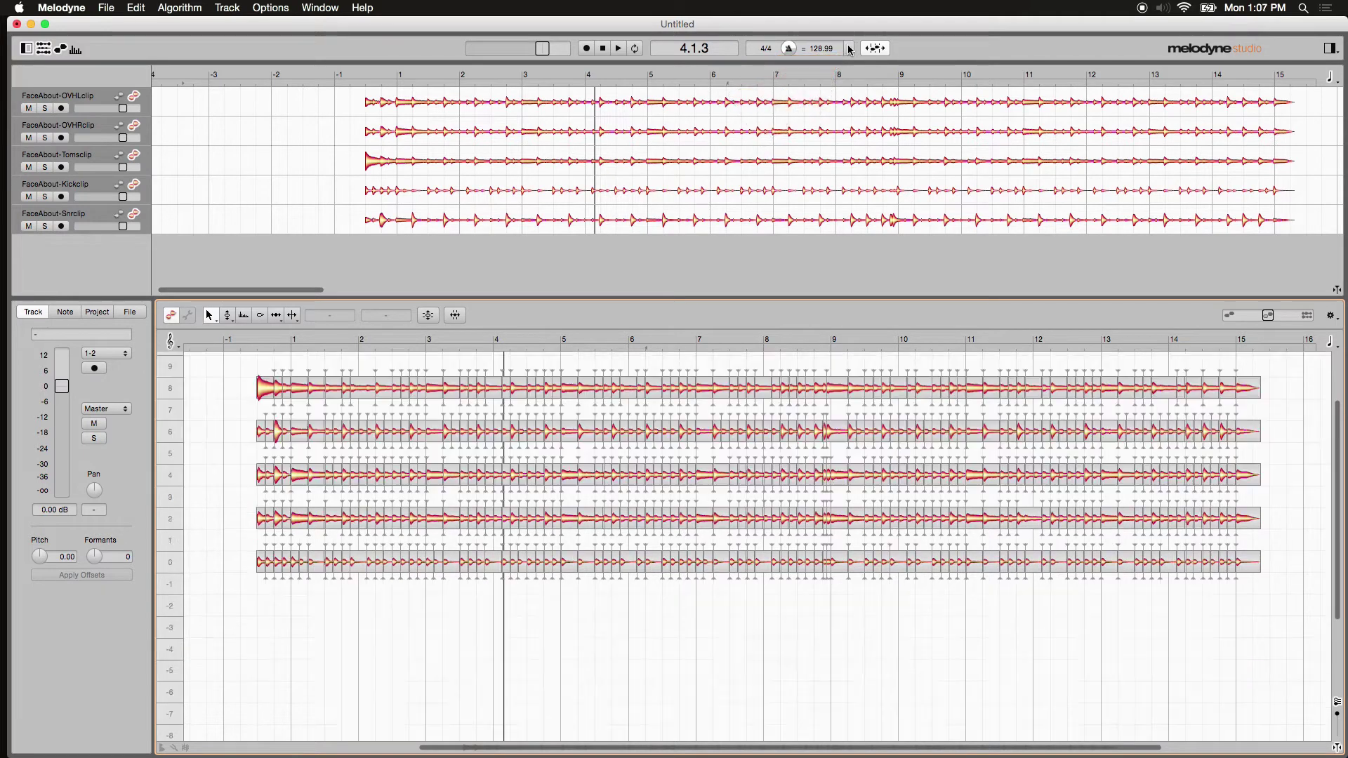
{"action": "left_click_drag", "start_coordinate": [1345, 463], "coordinate": [1341, 445]}
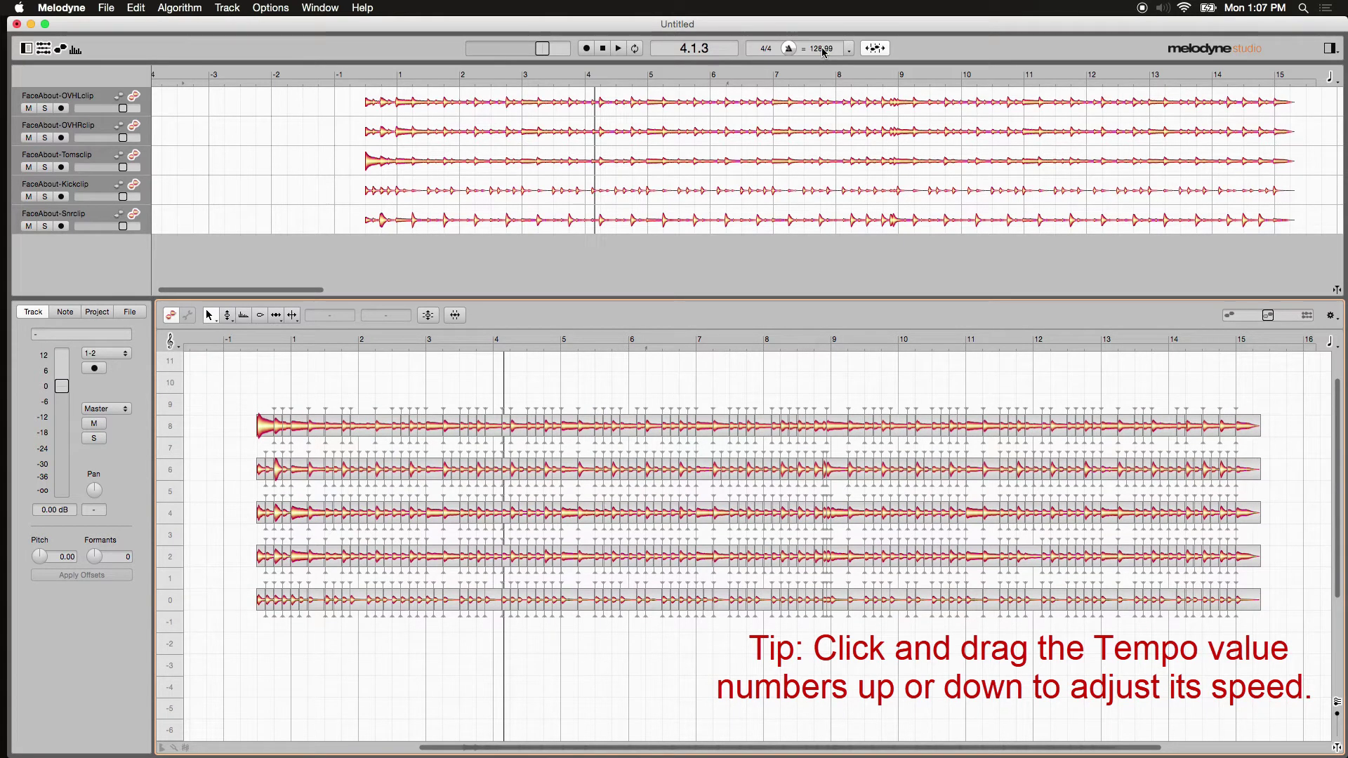
{"action": "mouse_move", "coordinate": [831, 54]}
{"action": "left_mouse_down"}
{"action": "mouse_move", "coordinate": [832, 38]}
{"action": "mouse_move", "coordinate": [835, 52]}
{"action": "left_mouse_up"}
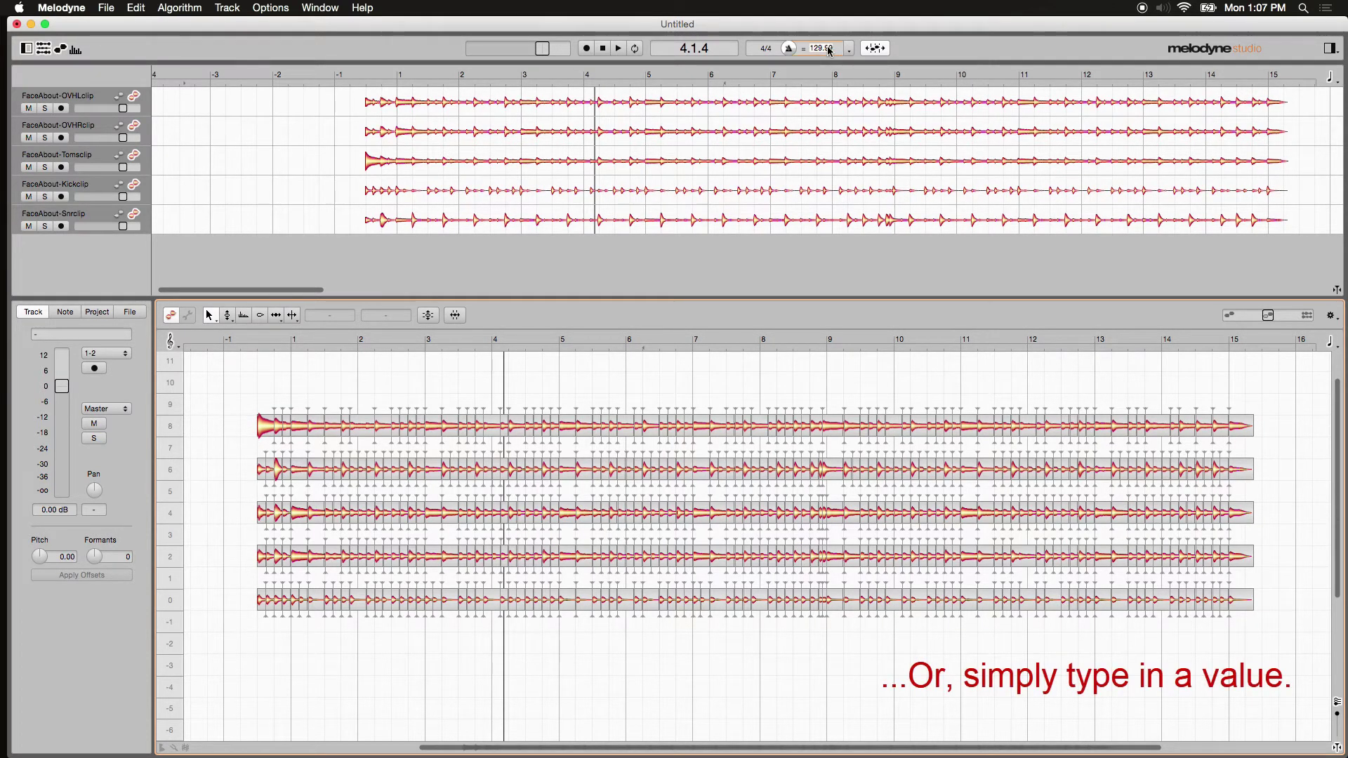
Set the tempo to 130 and audition the drums from just before bar 1.
{"action": "type", "text": "130"}
{"action": "key", "text": "Return"}
{"action": "double_click", "coordinate": [251, 340]}
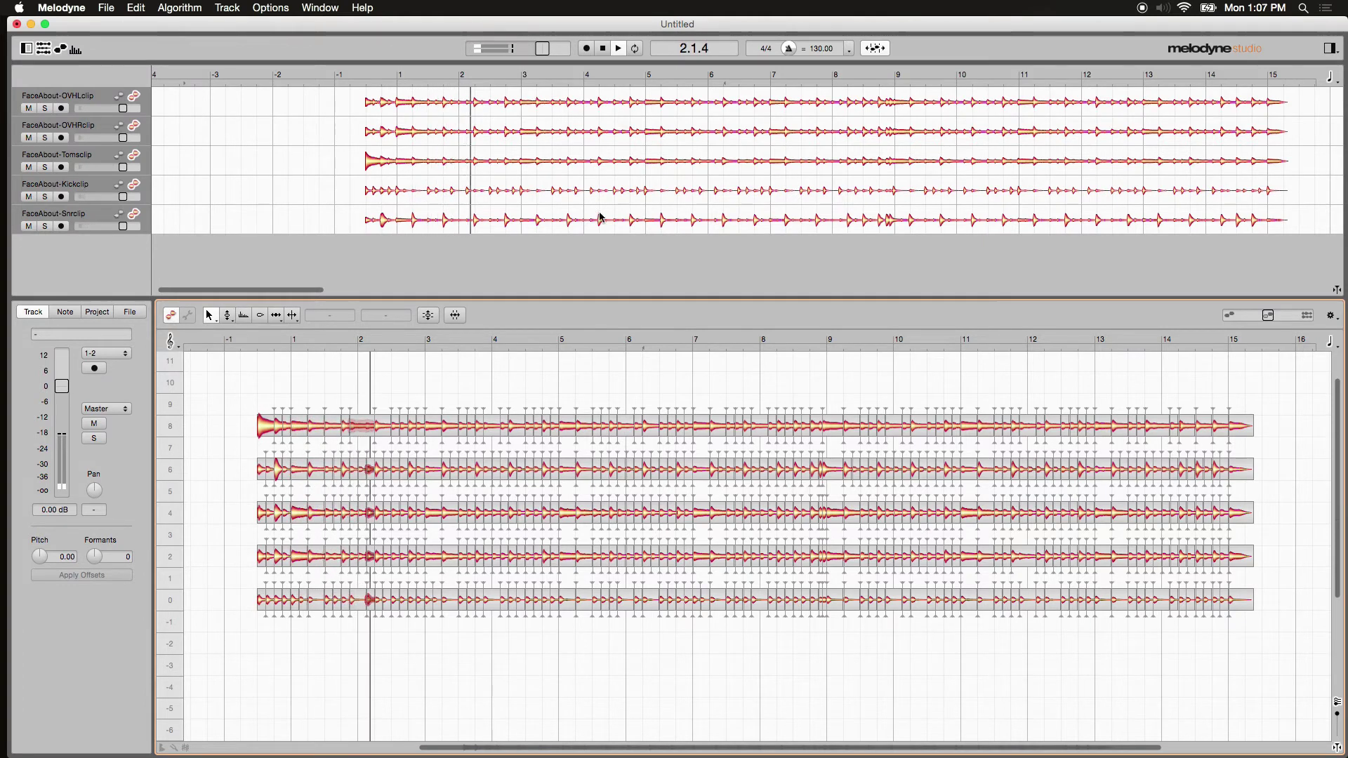
{"action": "key", "text": "space"}
Change the tempo to 100 and play the drums again from before bar 1.
{"action": "left_click", "coordinate": [827, 50]}
{"action": "type", "text": "100"}
{"action": "key", "text": "Return"}
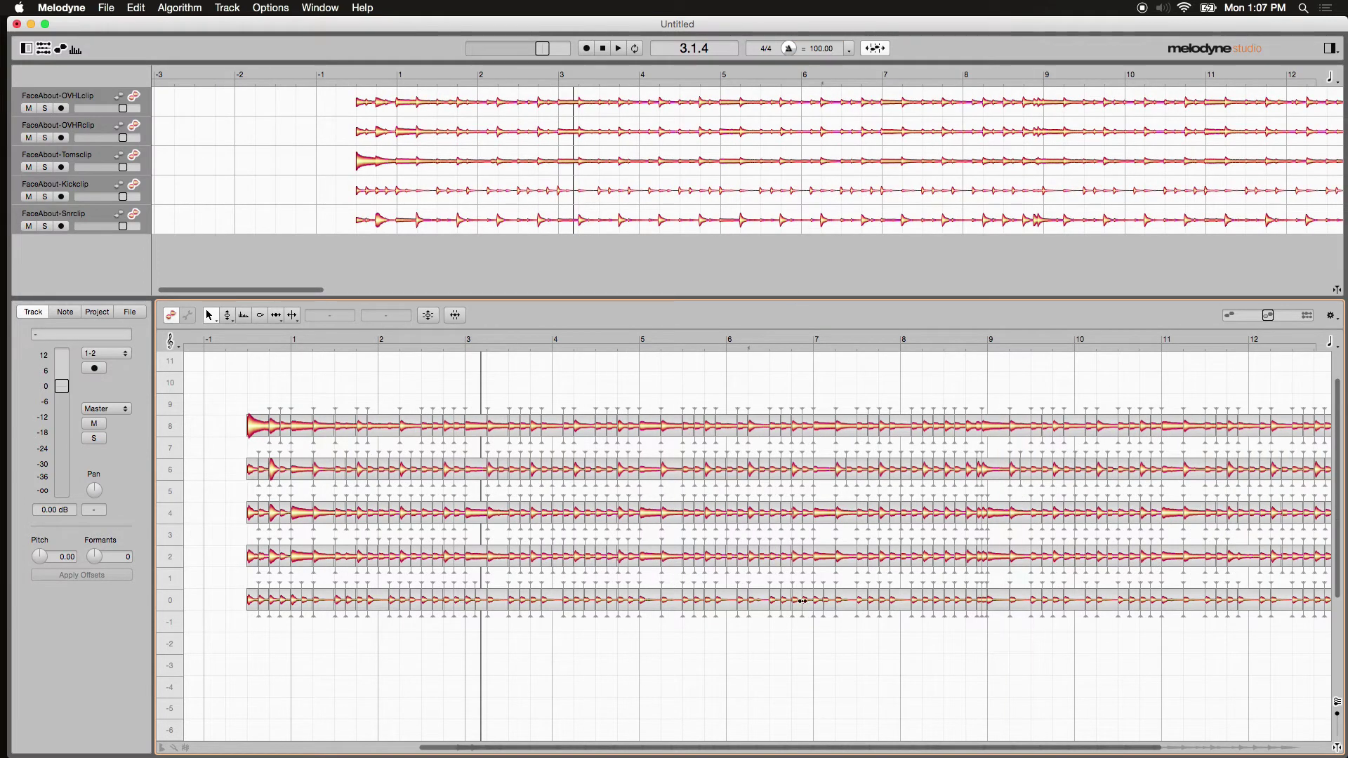
{"action": "mouse_move", "coordinate": [794, 753]}
{"action": "left_mouse_down"}
{"action": "mouse_move", "coordinate": [773, 747]}
{"action": "mouse_move", "coordinate": [801, 752]}
{"action": "left_mouse_up"}
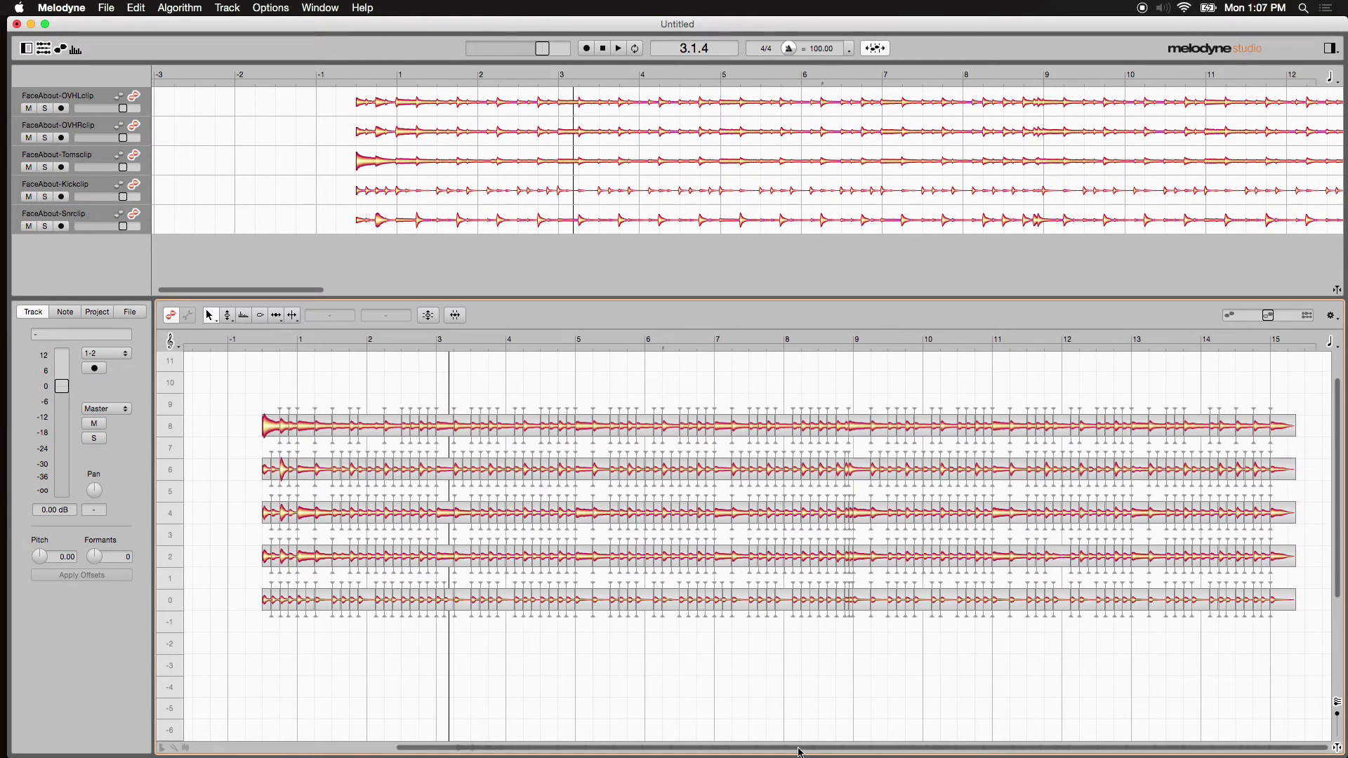
{"action": "left_click", "coordinate": [255, 338]}
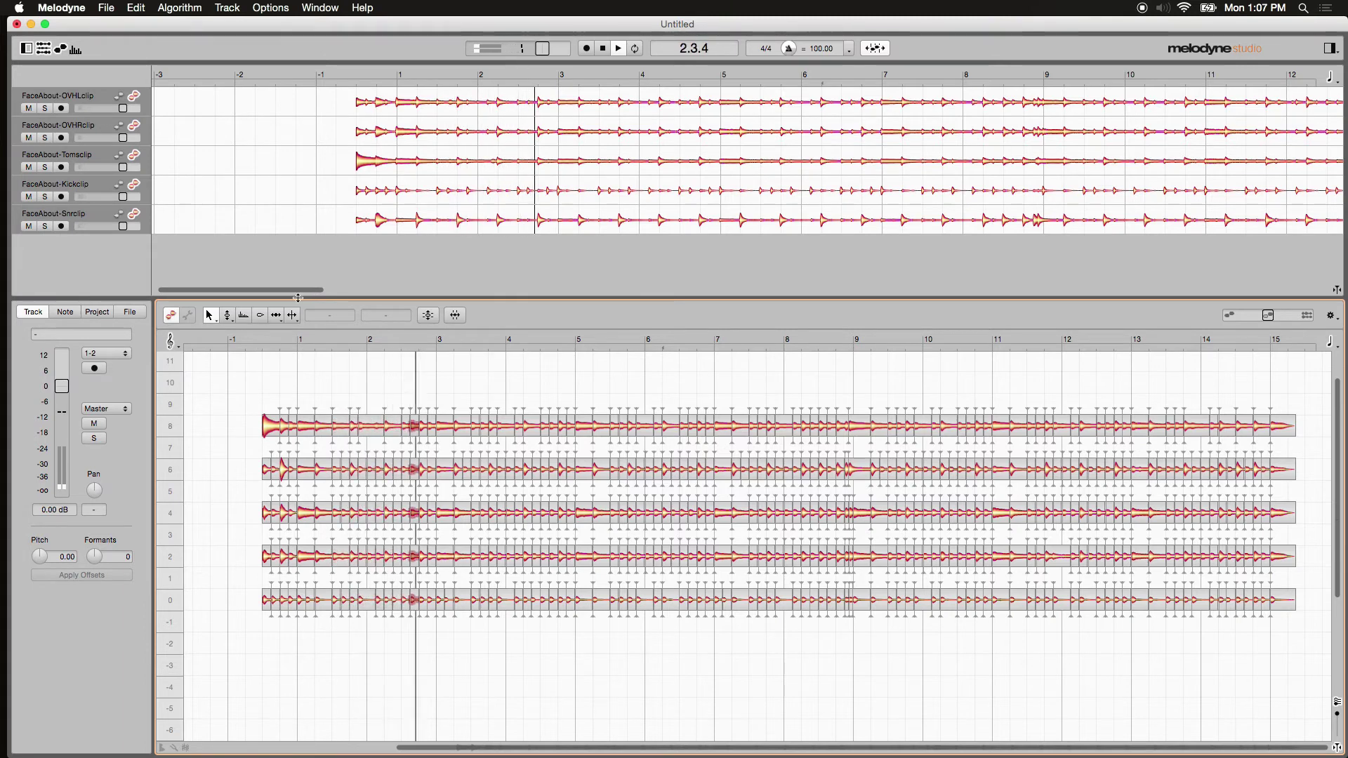
Set the project tempo to 115 BPM.
{"action": "double_click", "coordinate": [820, 49]}
{"action": "type", "text": "11"}
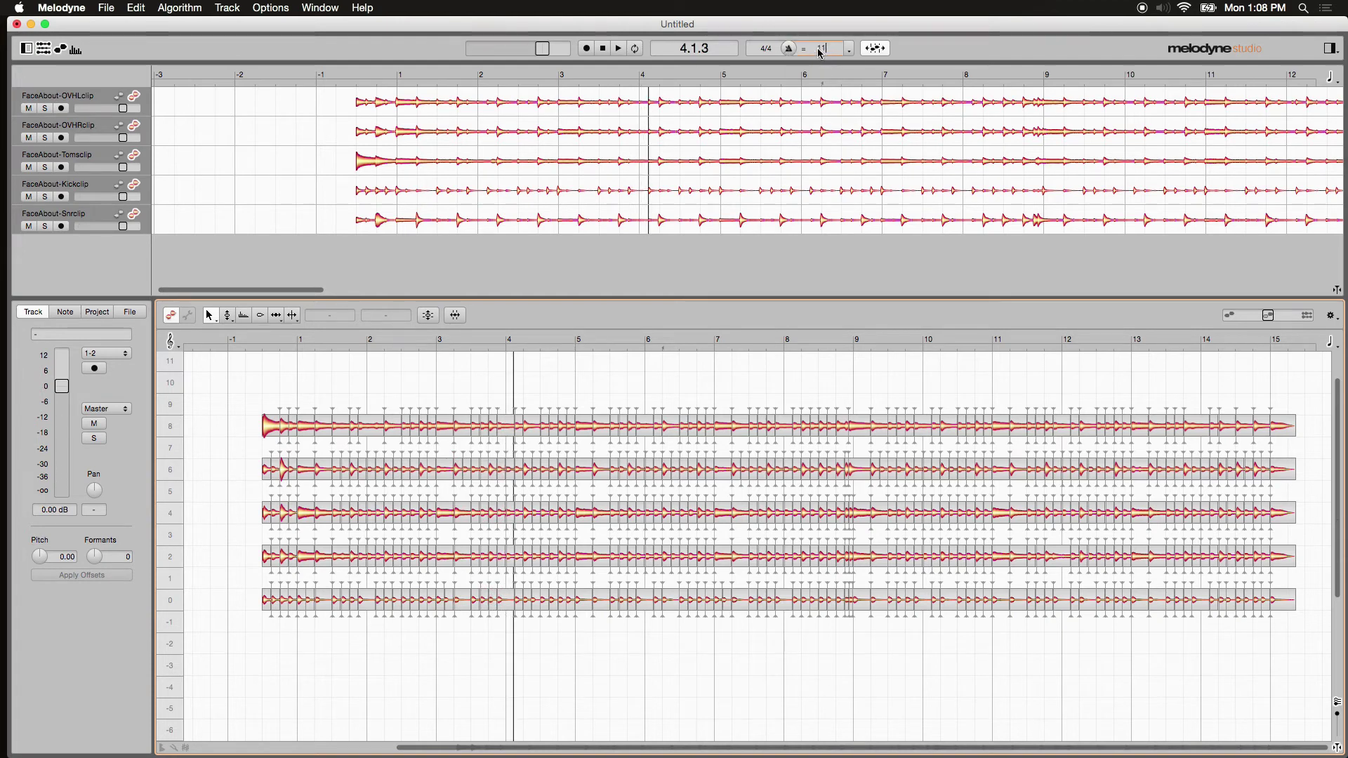
{"action": "type", "text": "5"}
{"action": "key", "text": "Return"}
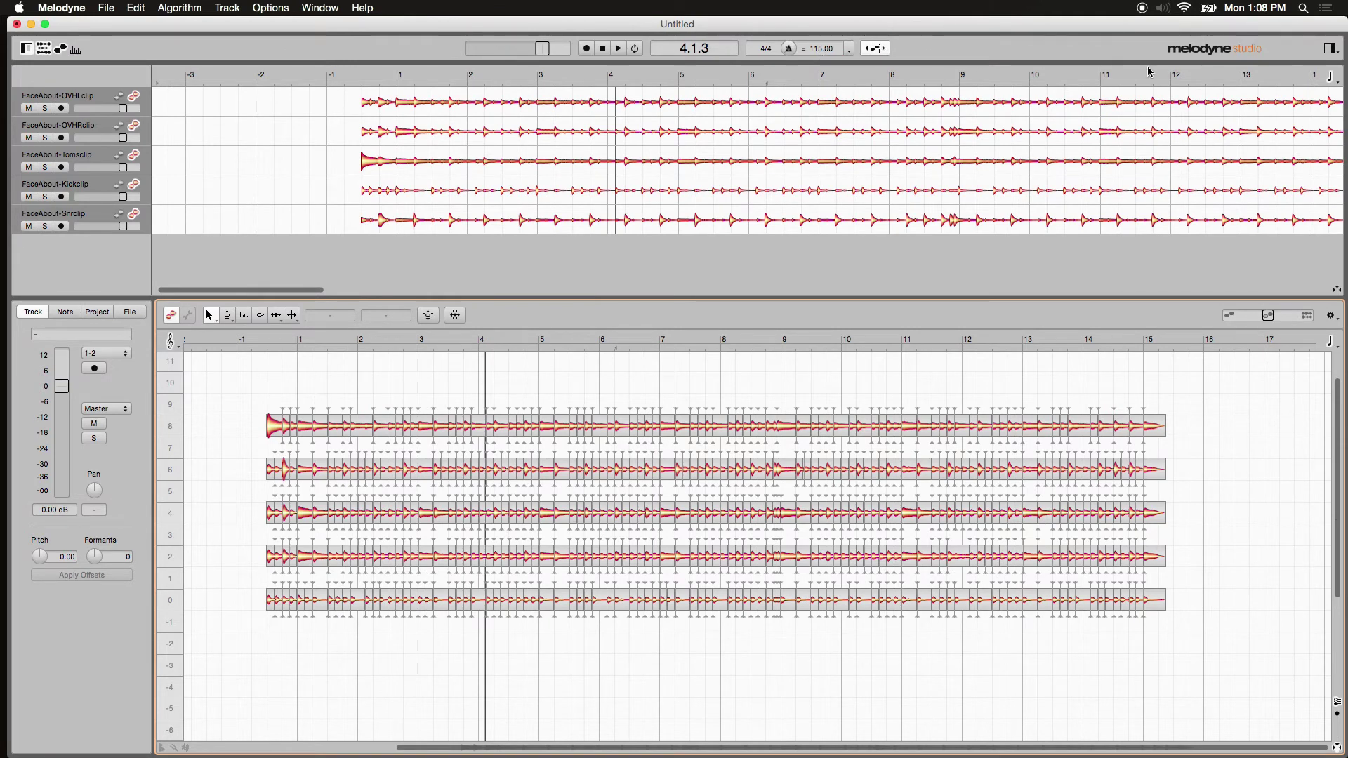
Drag Groove 1.wav from Drum Loop Samples below the drums as a sixth track.
{"action": "left_click", "coordinate": [1329, 48]}
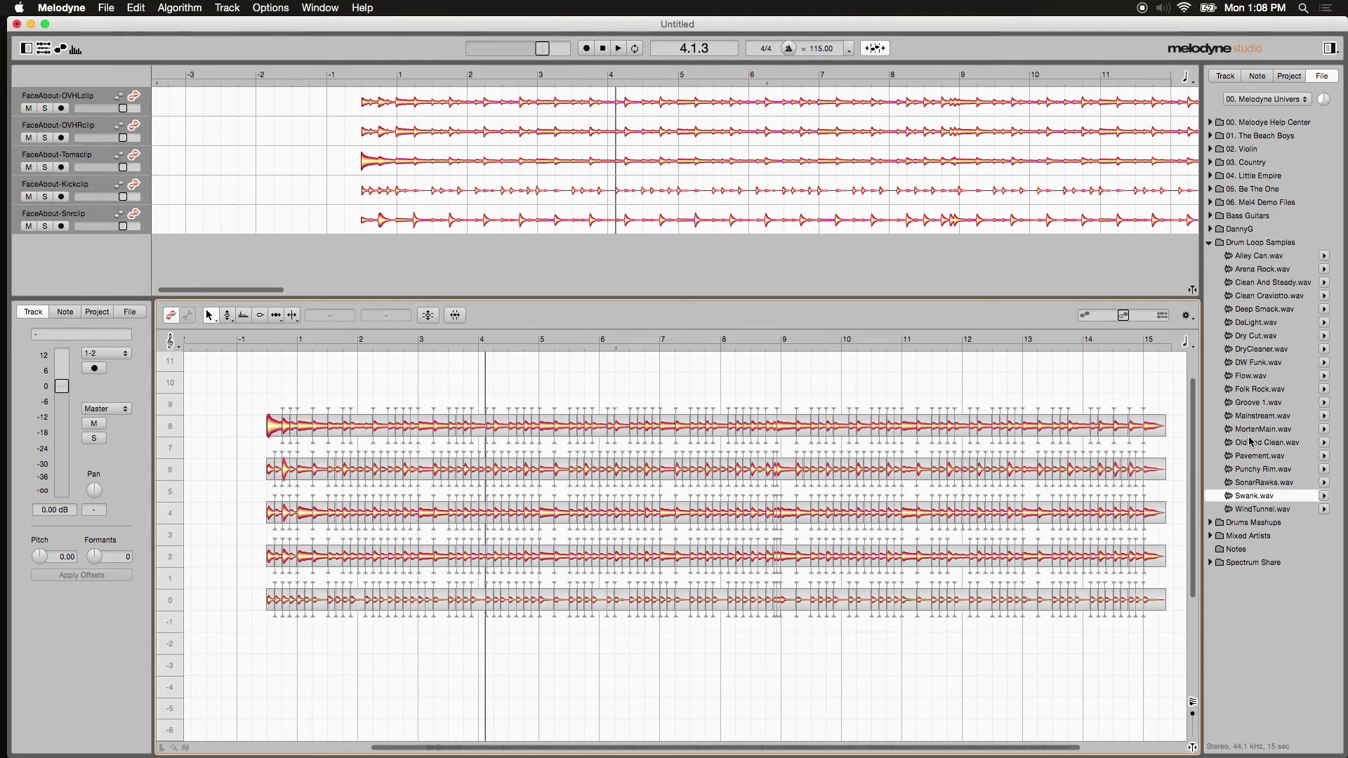
{"action": "left_click_drag", "start_coordinate": [1250, 407], "coordinate": [395, 247]}
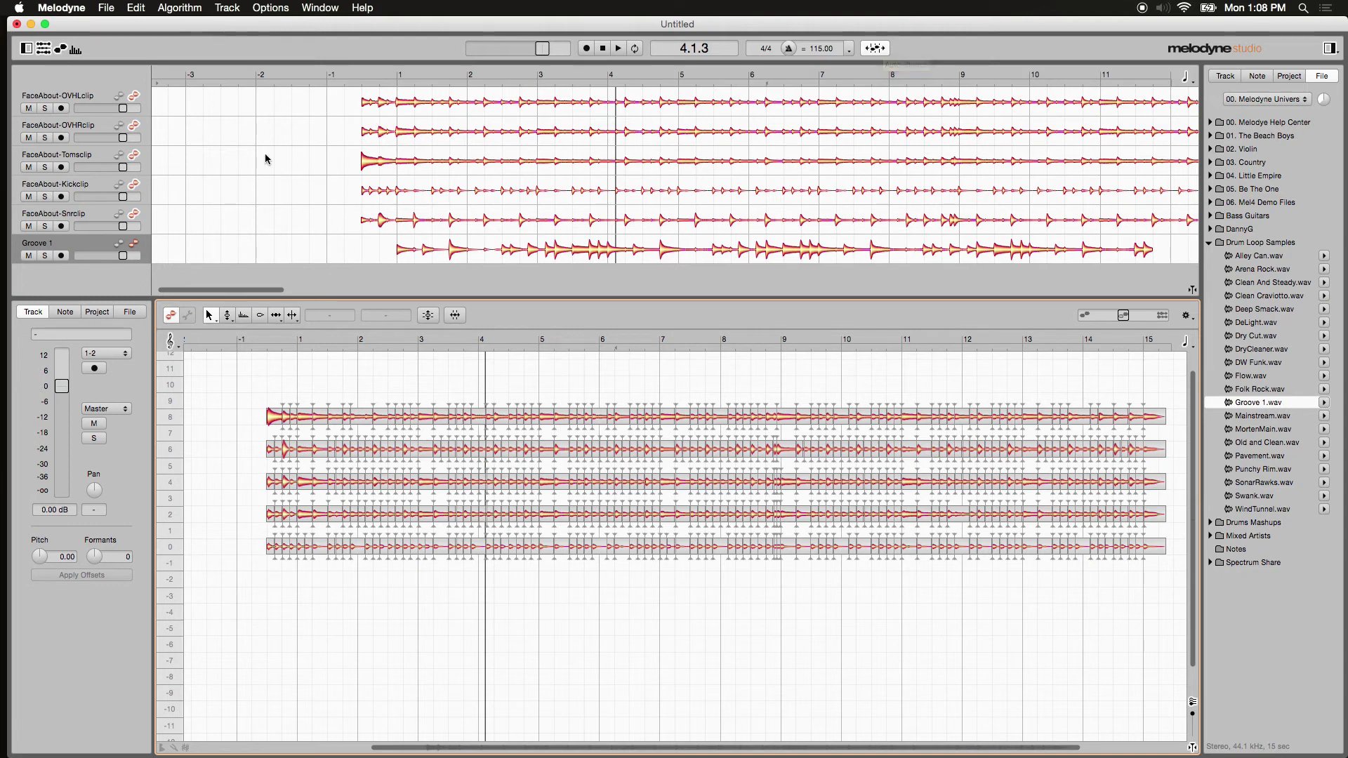
Play from bar -1 and raise Groove 1's track level above 0 dB to about 3.17 dB.
{"action": "left_click", "coordinate": [327, 78]}
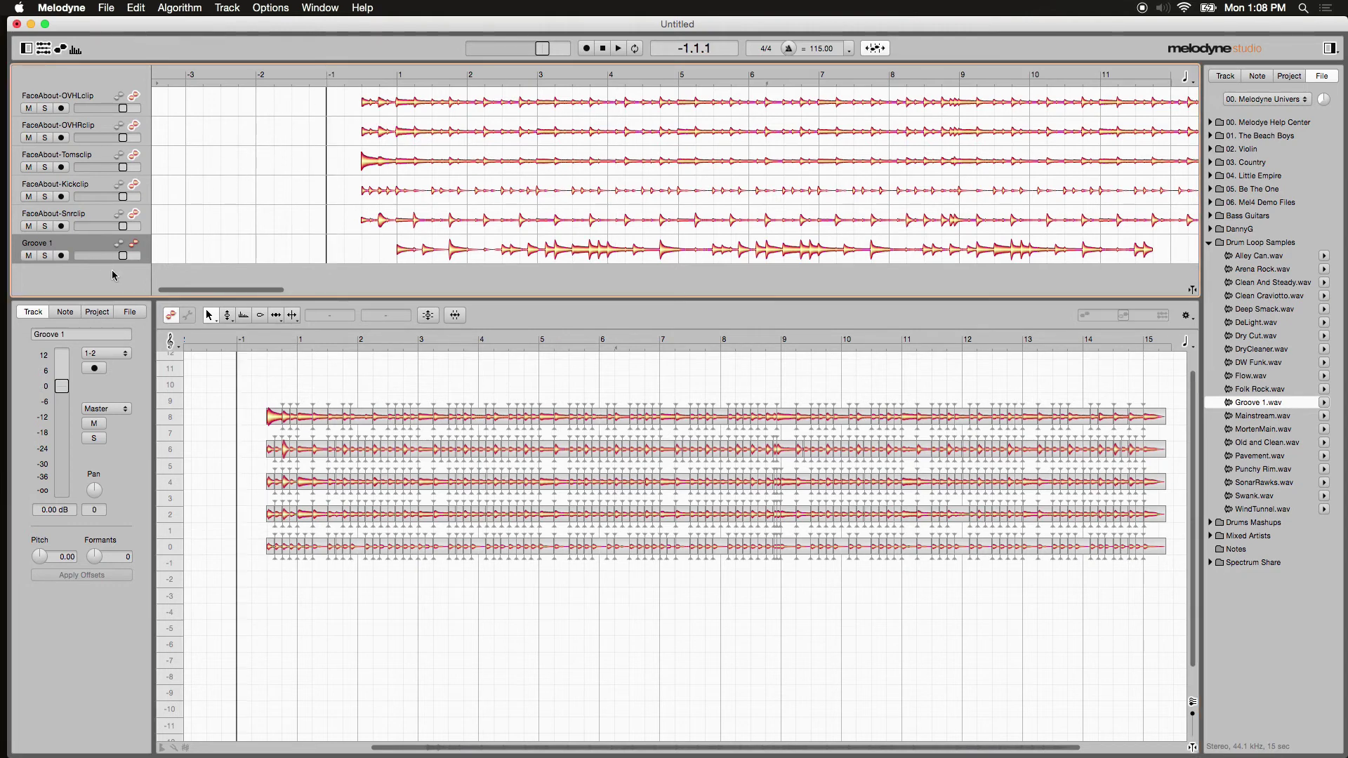
{"action": "key", "text": "space"}
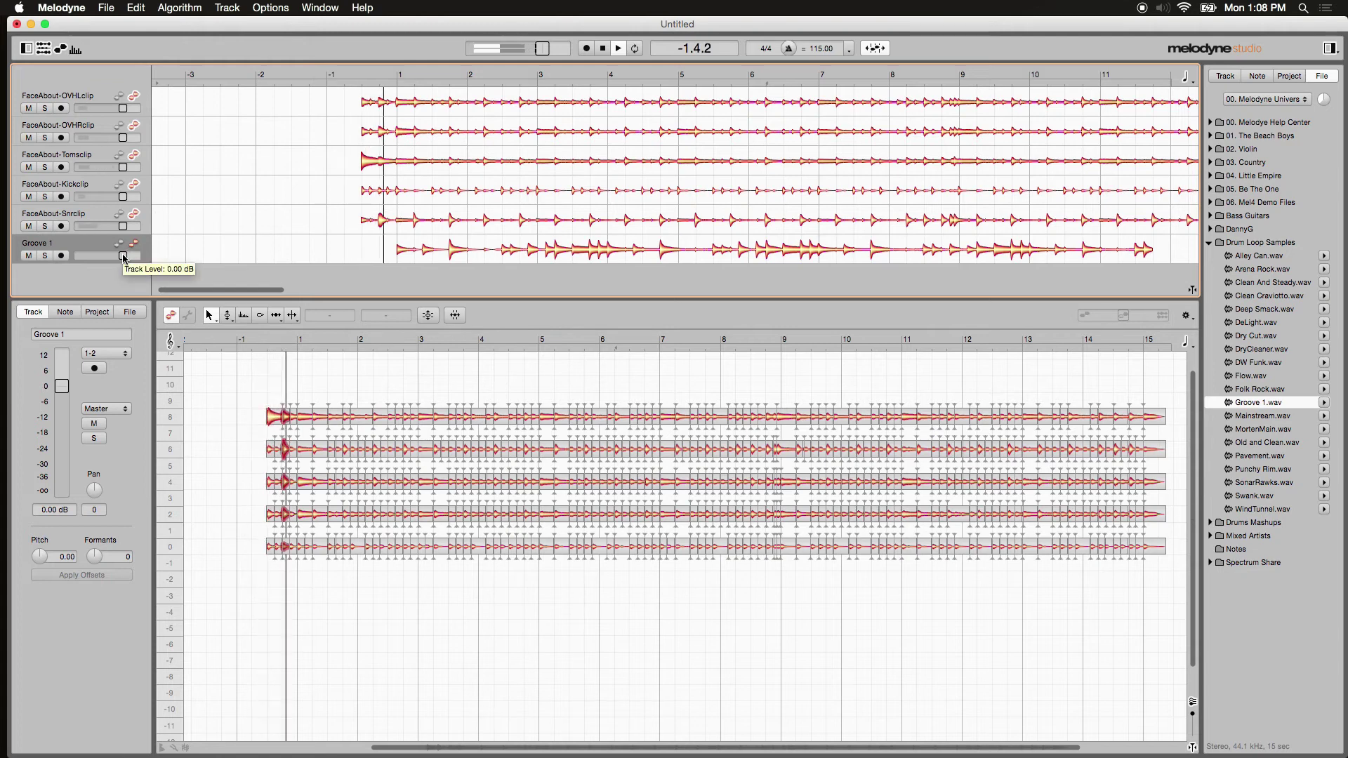
{"action": "mouse_move", "coordinate": [123, 257]}
{"action": "left_mouse_down"}
{"action": "mouse_move", "coordinate": [71, 257]}
{"action": "mouse_move", "coordinate": [128, 267]}
{"action": "left_mouse_up"}
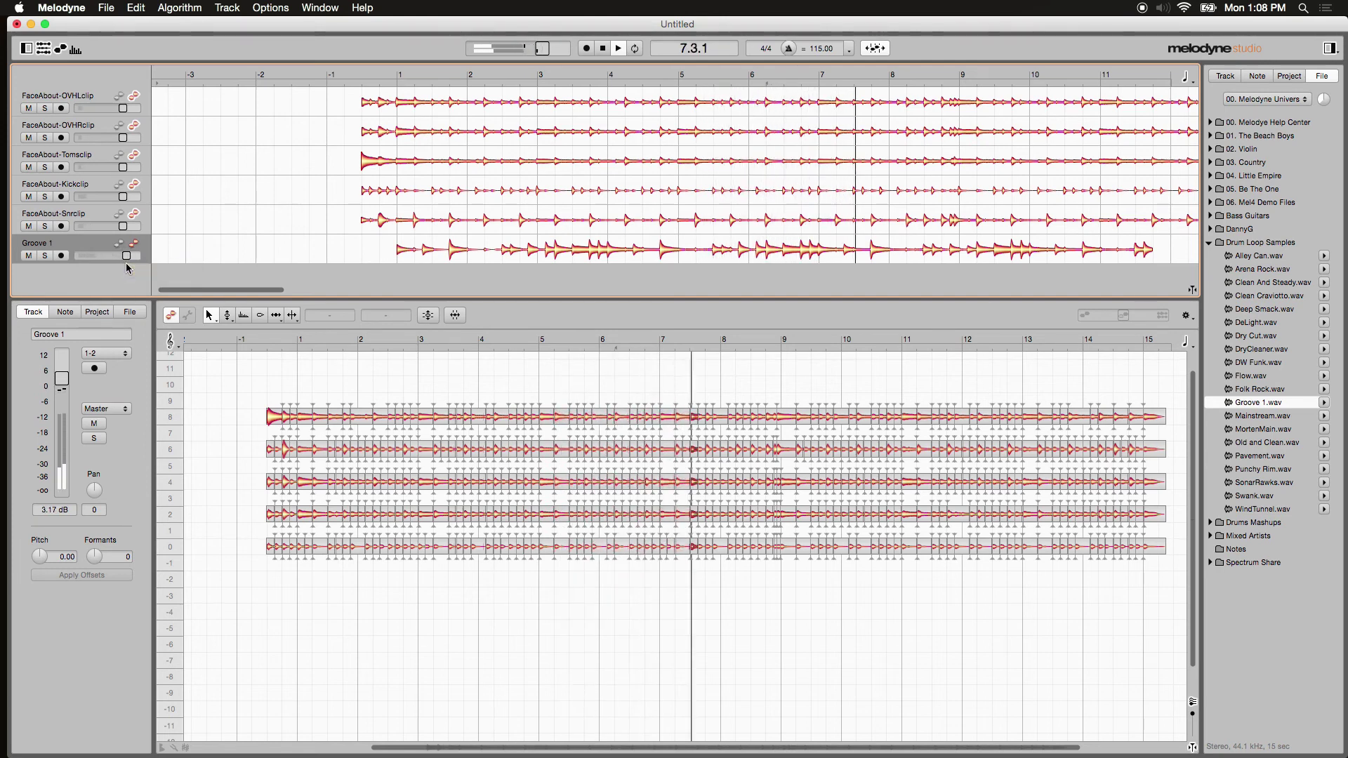